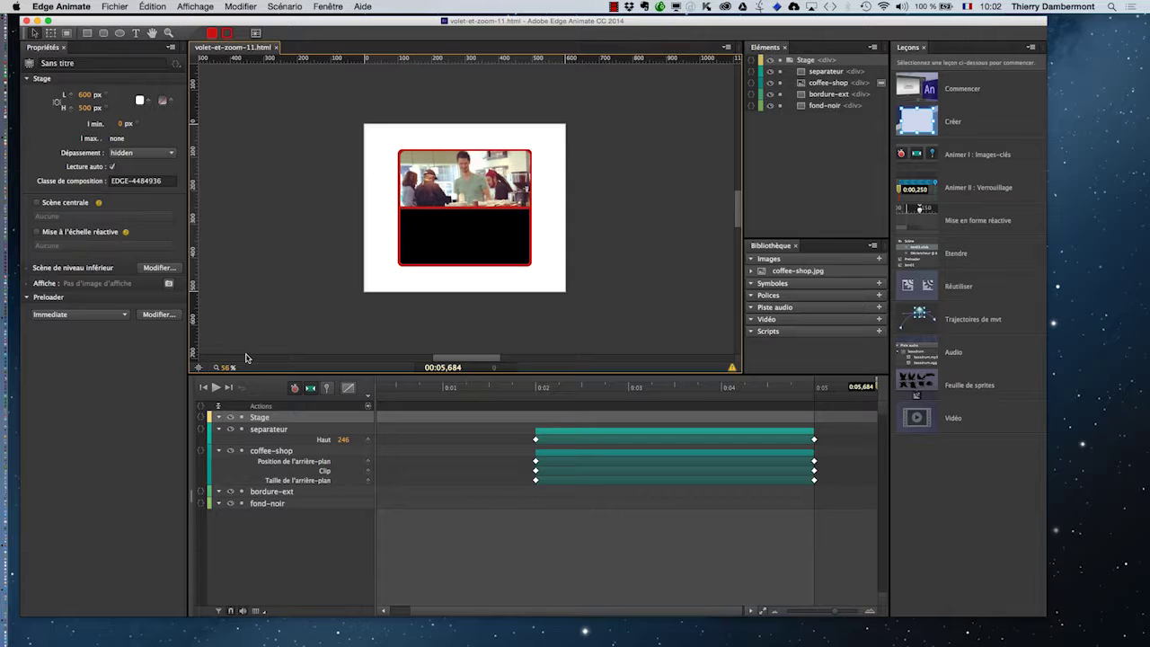
- Add a text box about 381 by 116 px over the black panel, reading "welcome to the best coffee shop in town"
drag(224, 369, 251, 369)
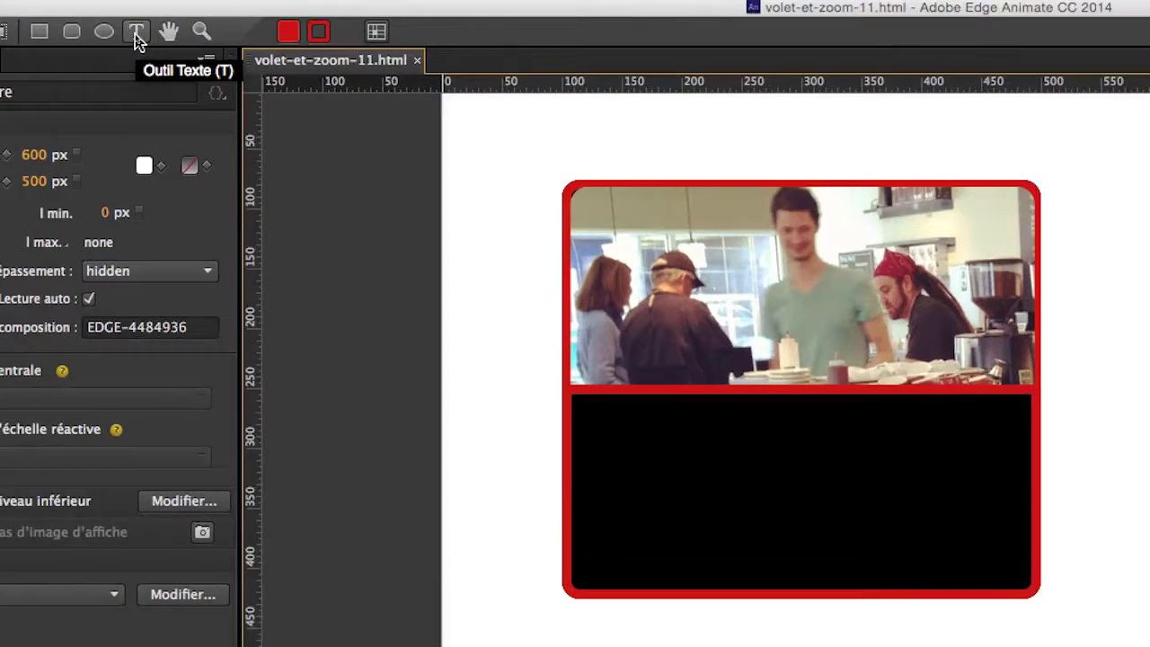
click(136, 36)
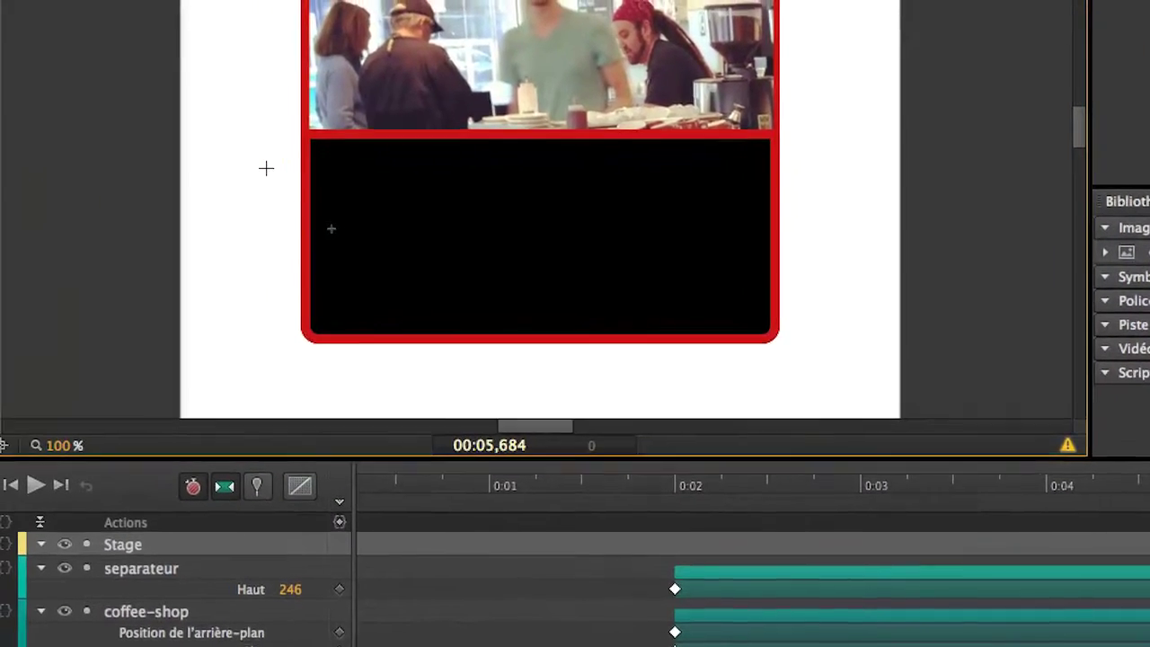
drag(171, 188, 228, 225)
drag(292, 182, 676, 277)
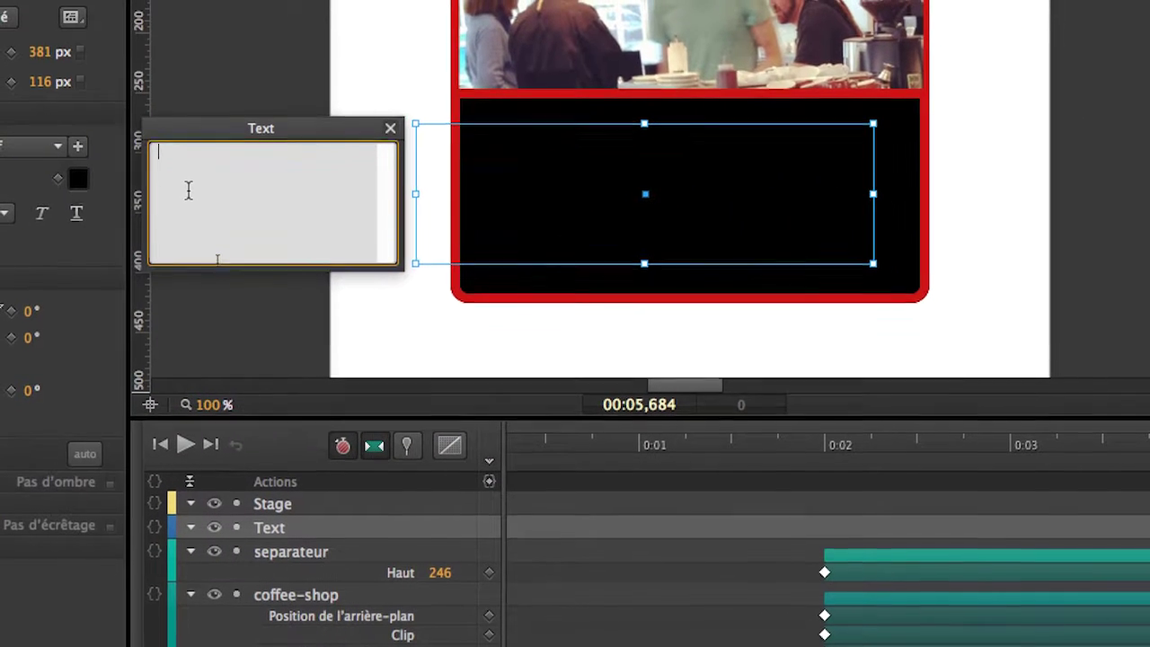
text(welcom)
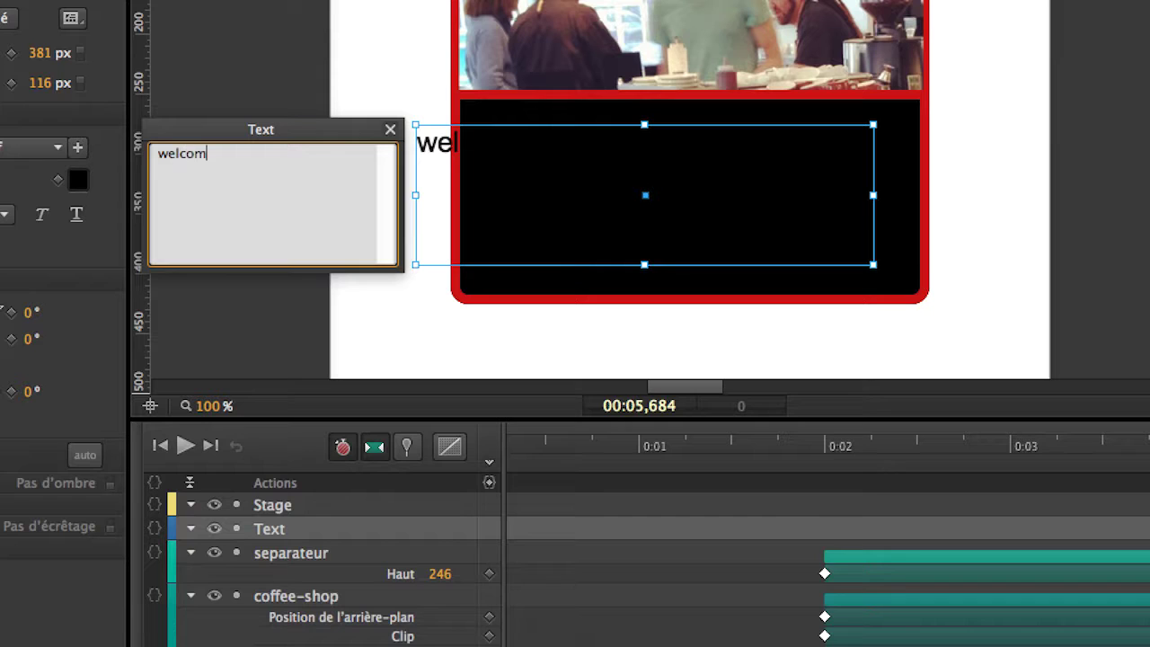
text(e to the best coffee s)
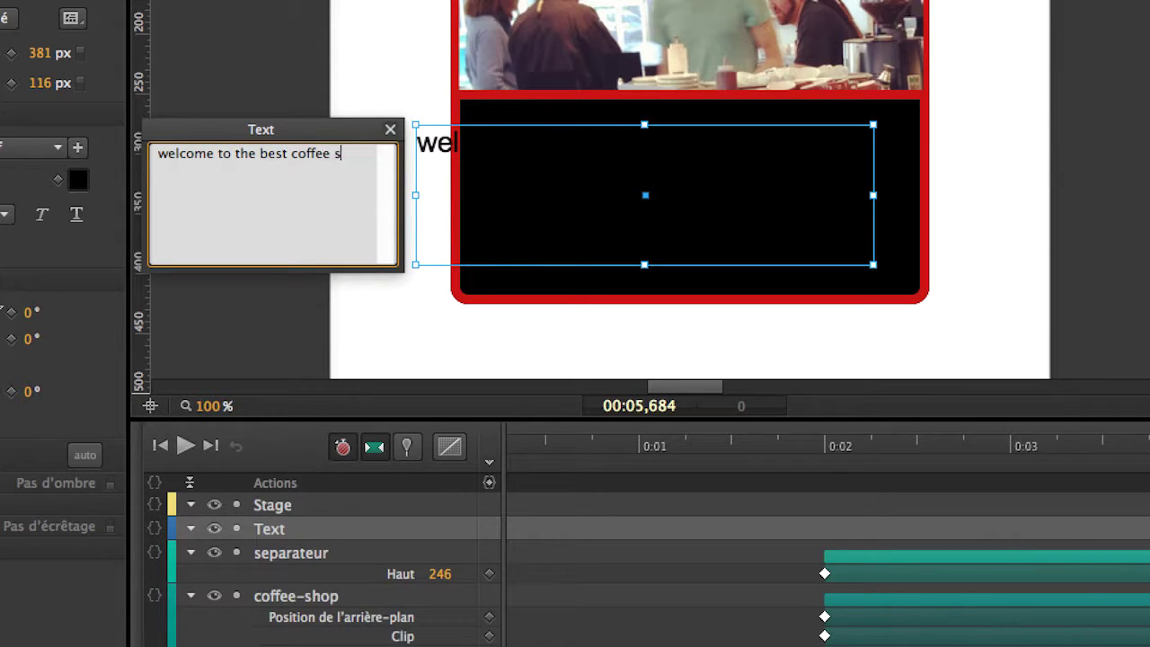
text(hop in town)
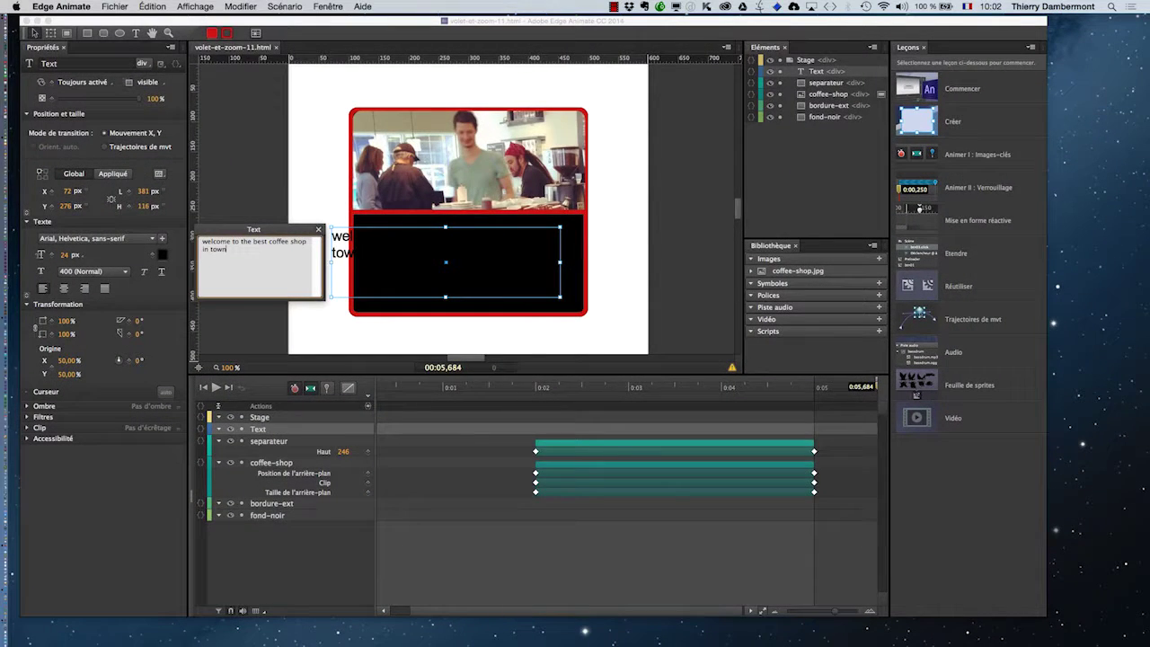
key(Escape)
- Move the text box inside the black panel and resize it to about 330 by 110 px at X 127, Y 283
drag(446, 262, 469, 262)
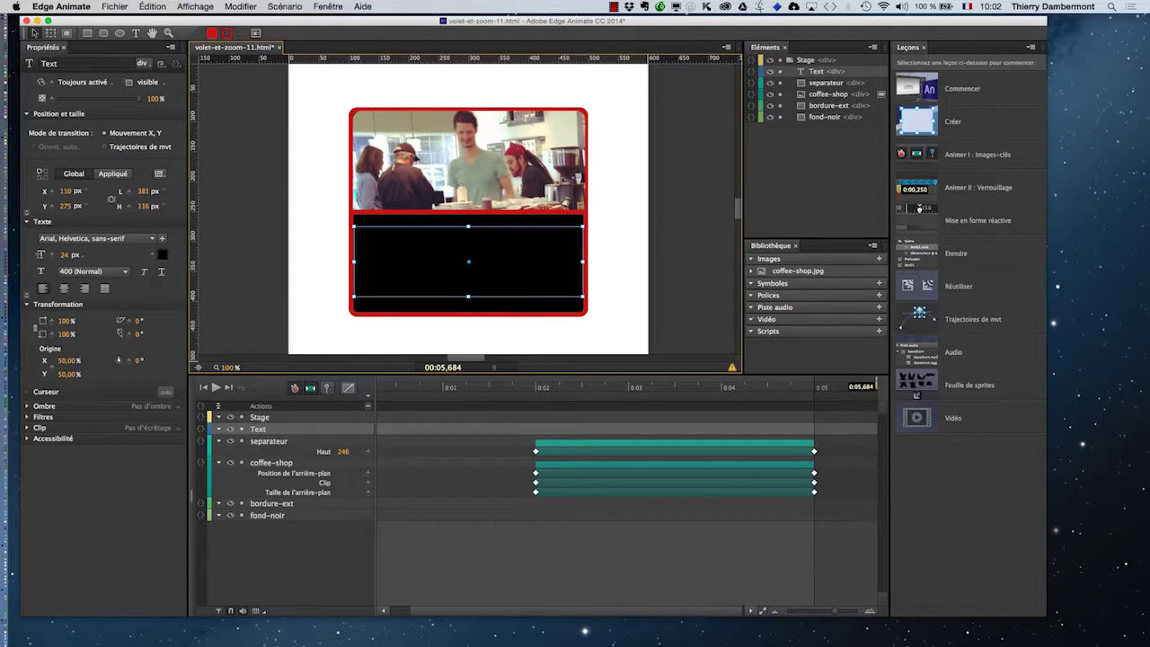
drag(354, 226, 364, 232)
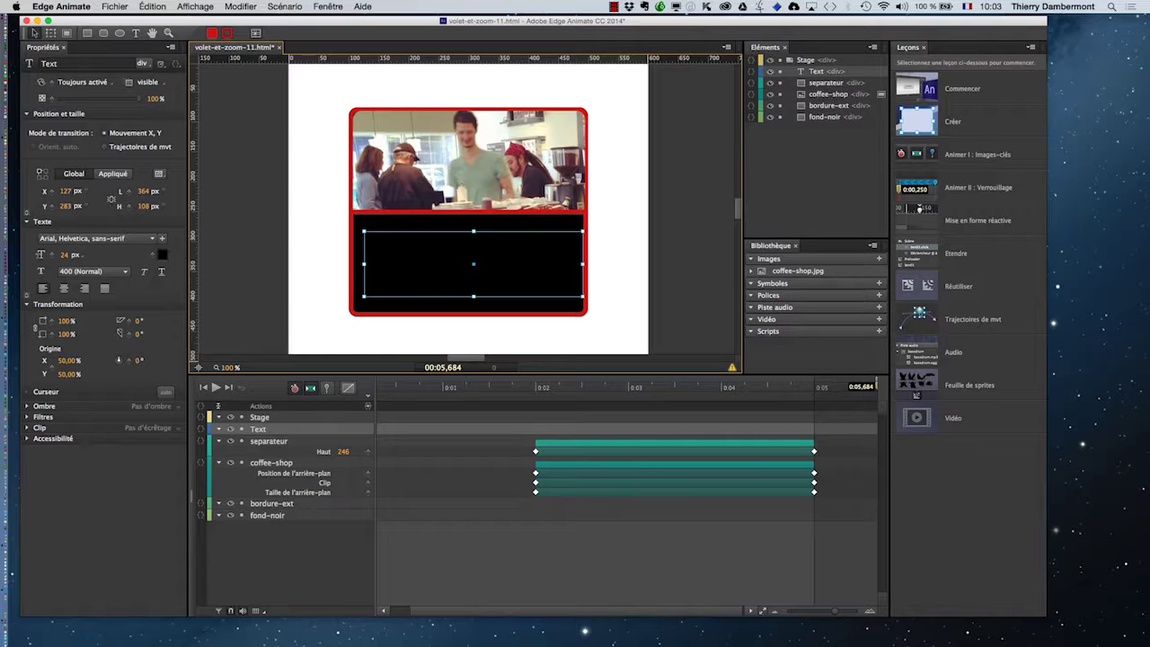
drag(583, 295, 563, 298)
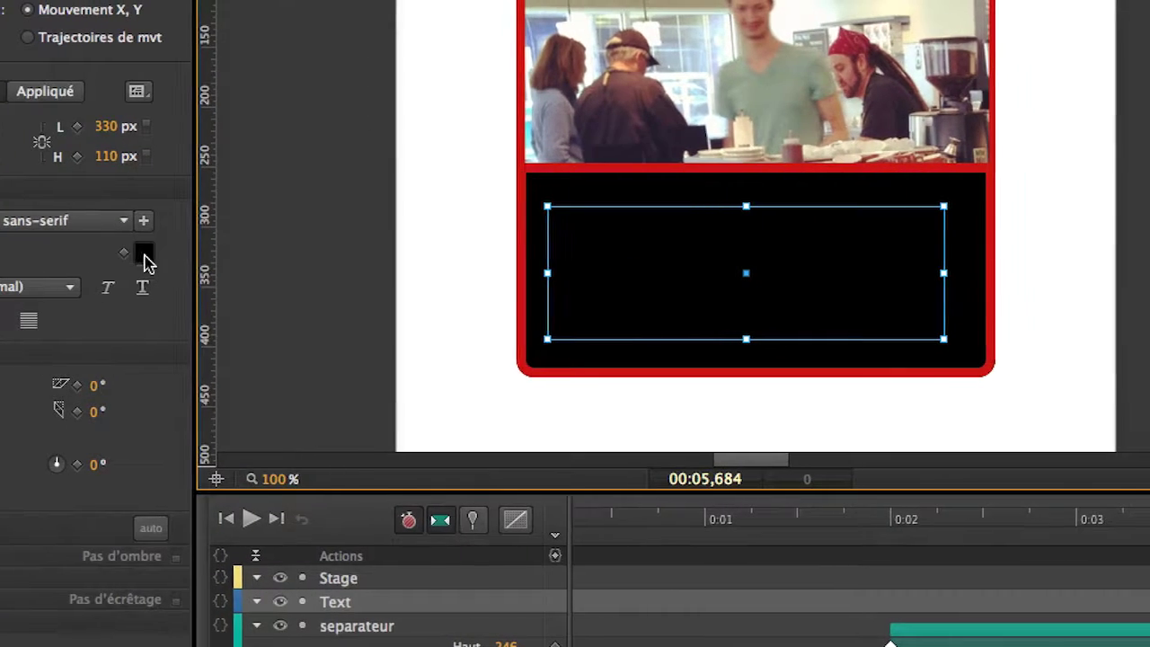
- Colour the welcome text light grey, rgba(173,173,173,1.00), and centre-align it
click(162, 255)
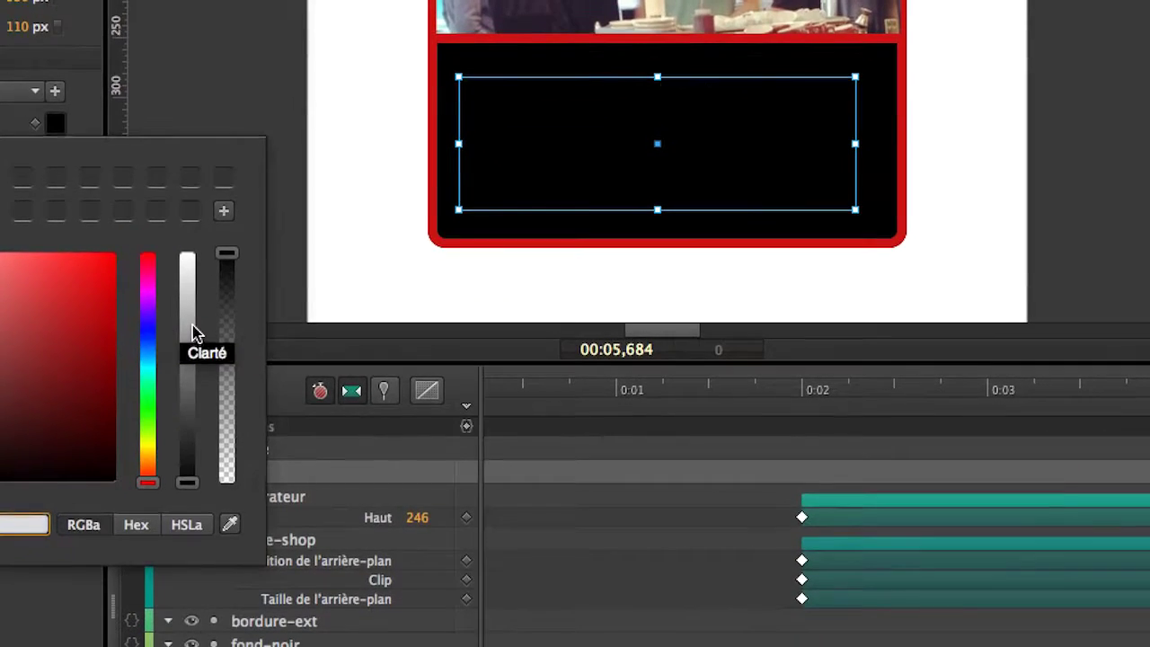
click(269, 458)
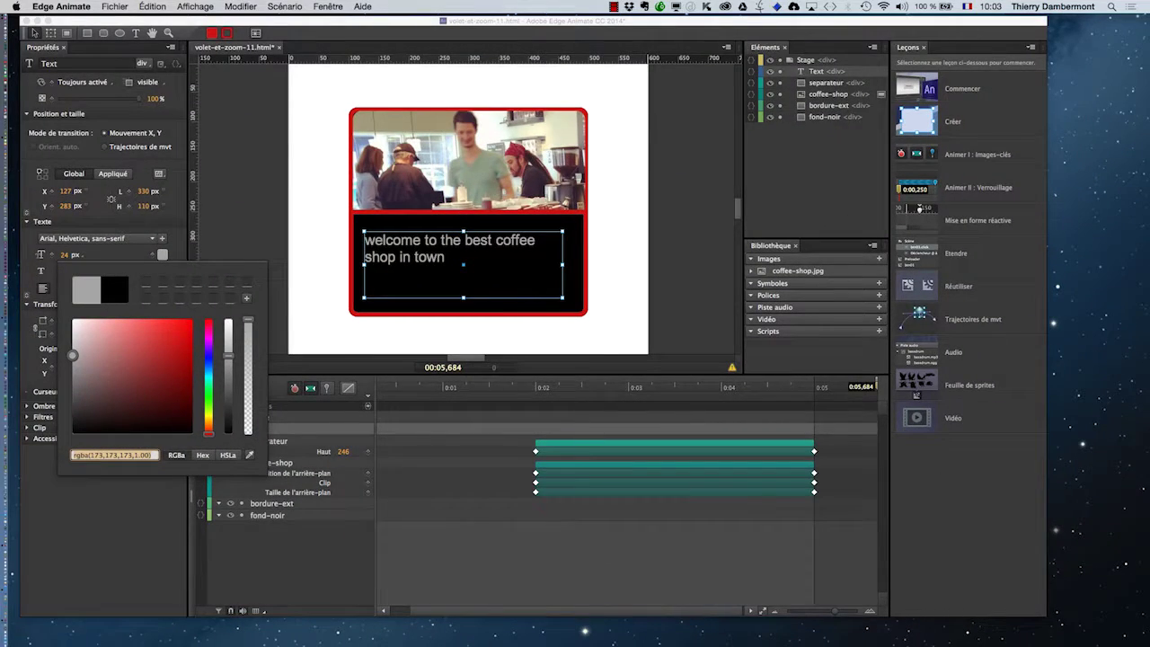
key(Escape)
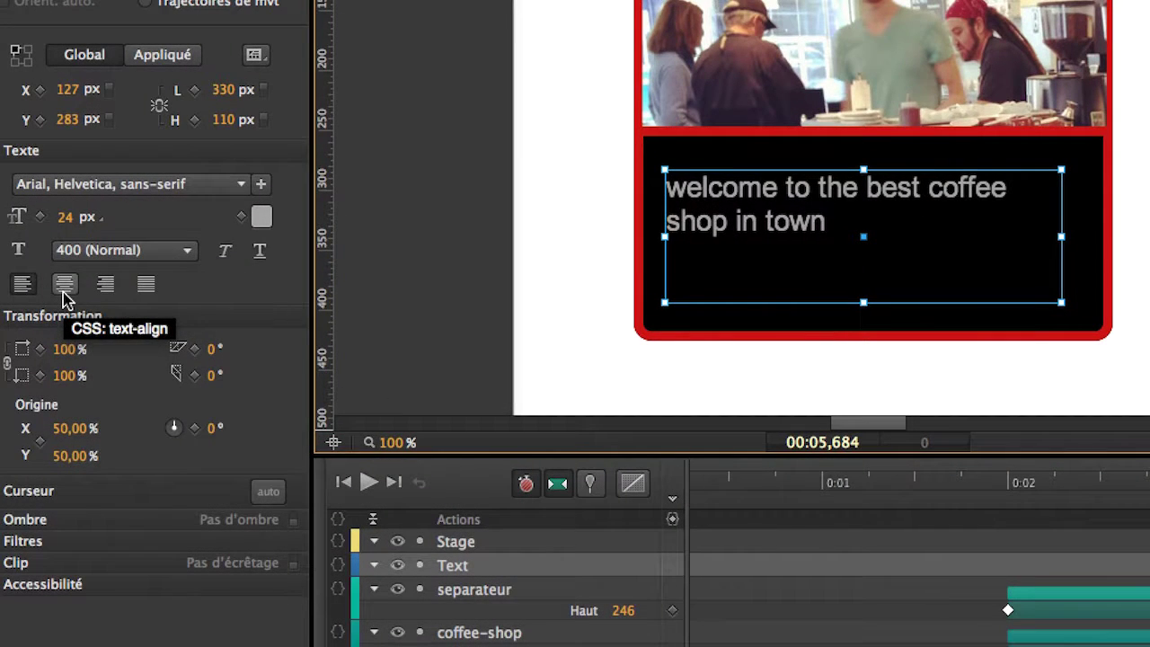
click(65, 285)
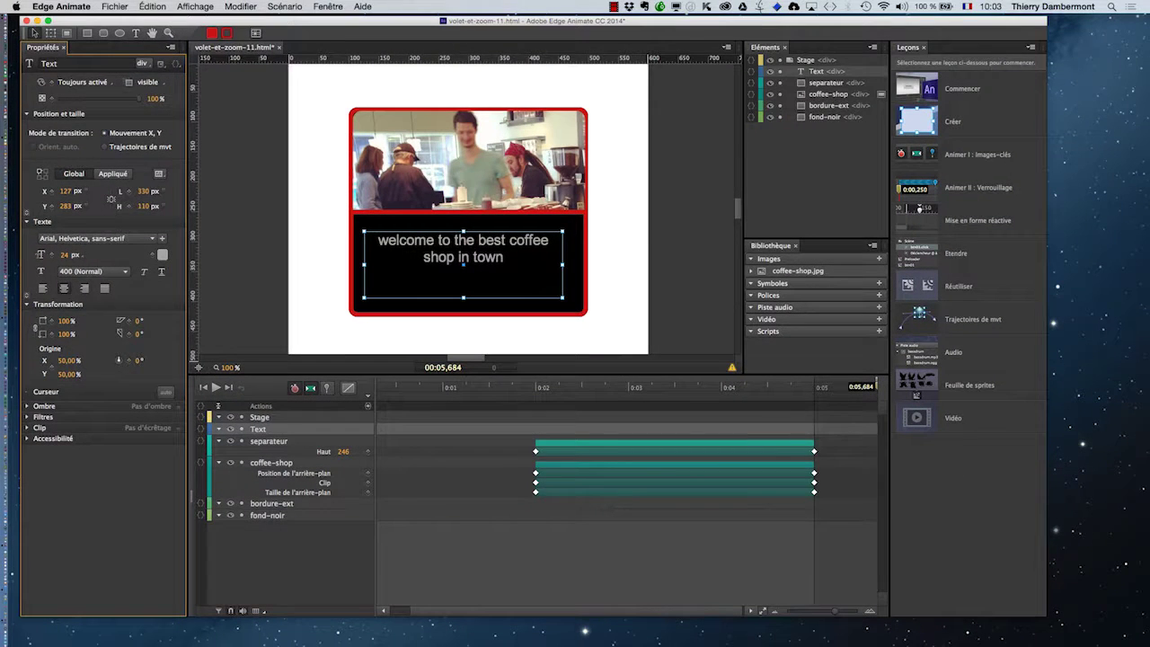
click(256, 297)
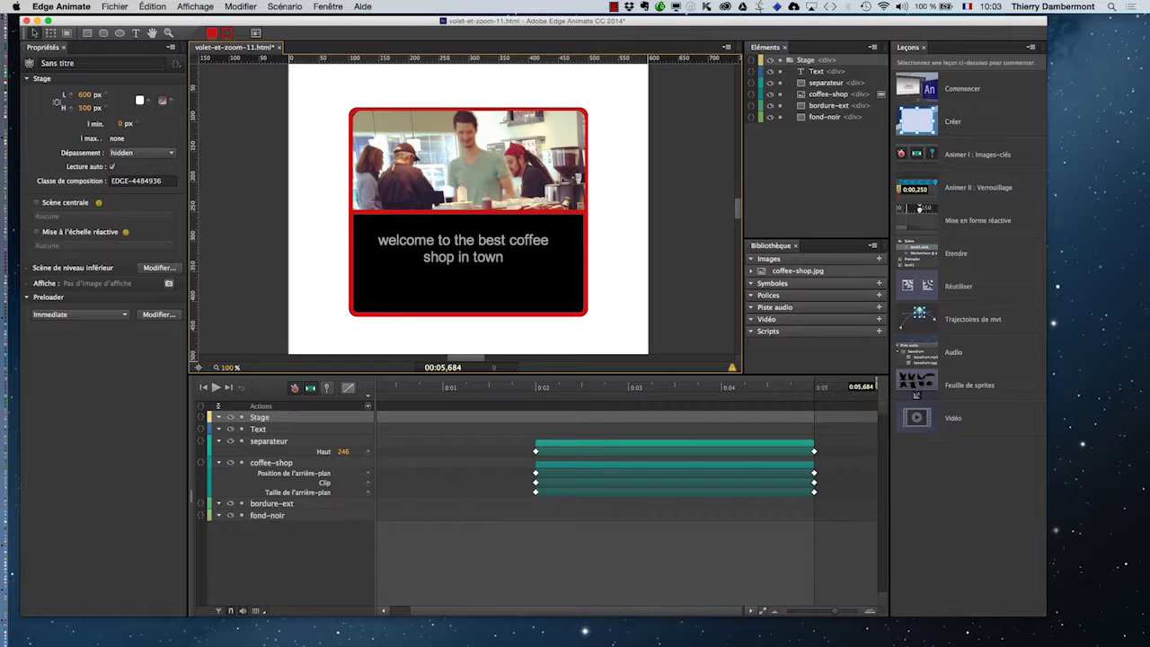
- Play the animation from the start to check how the text appears over the coffee-shop image
click(215, 387)
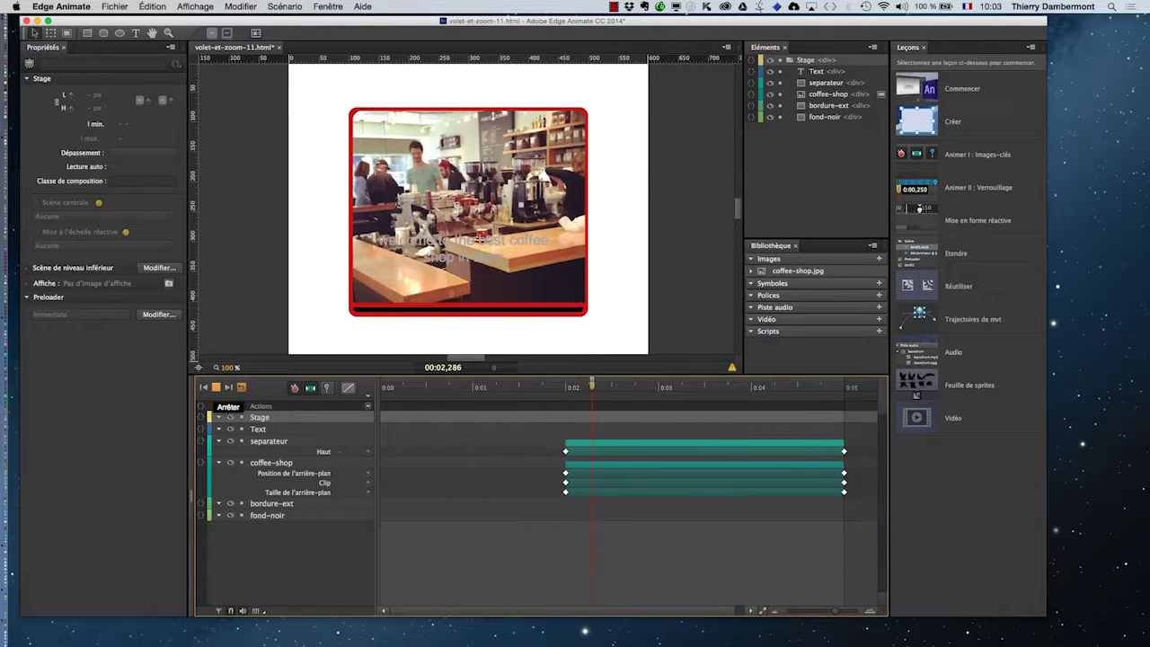
click(216, 388)
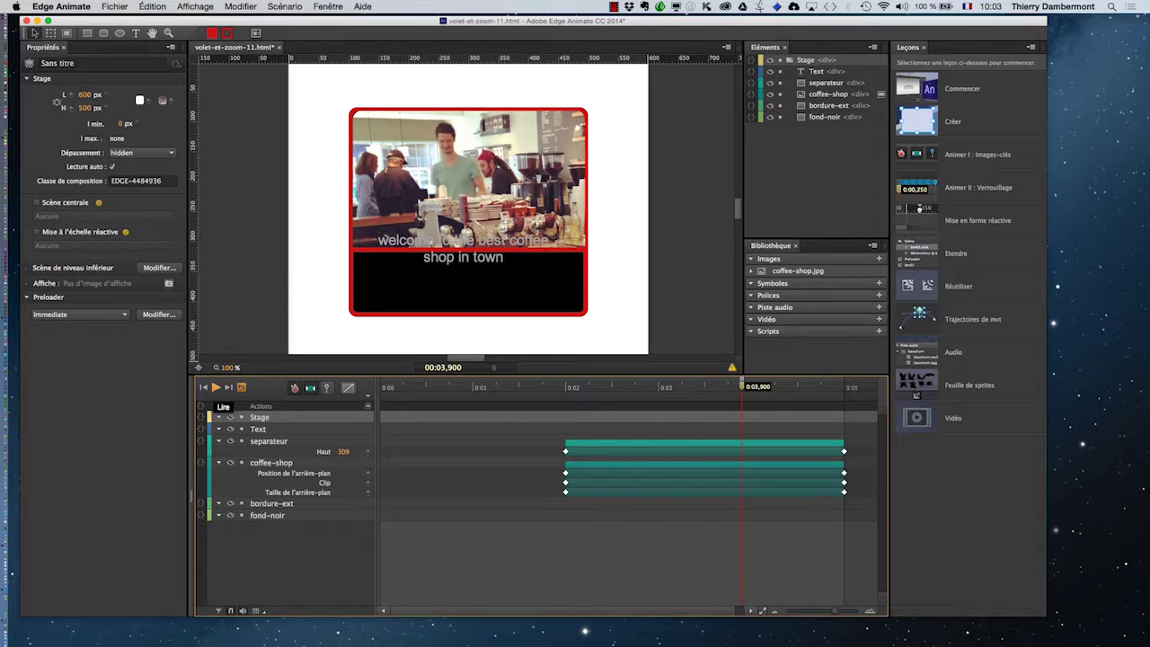
key(Home)
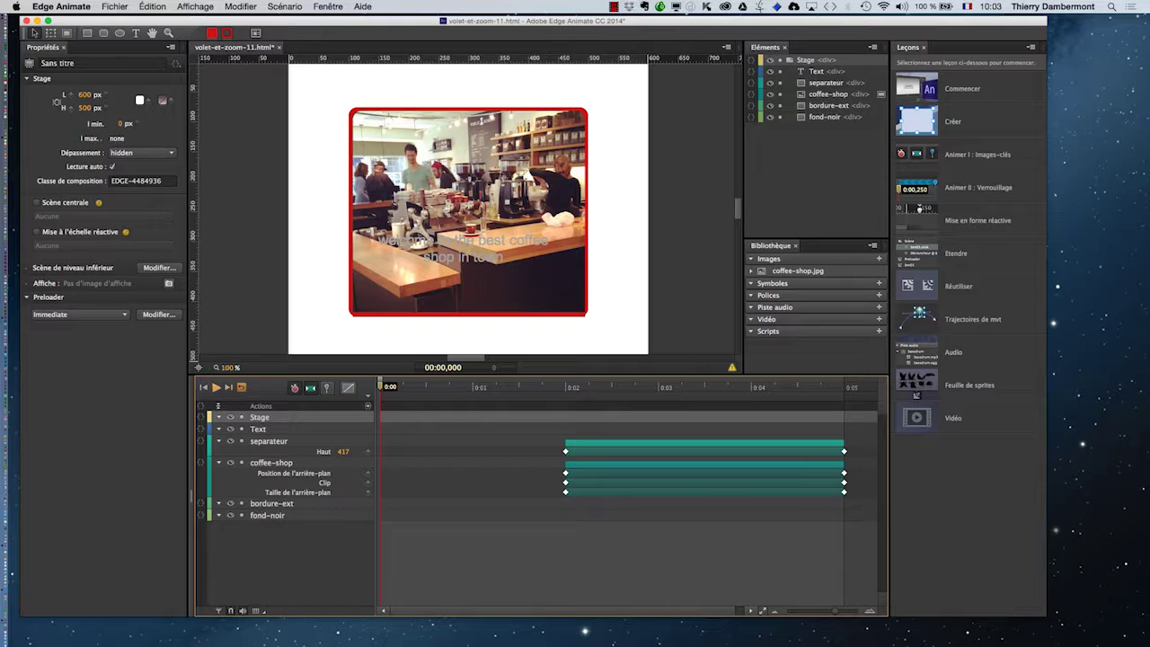
click(215, 387)
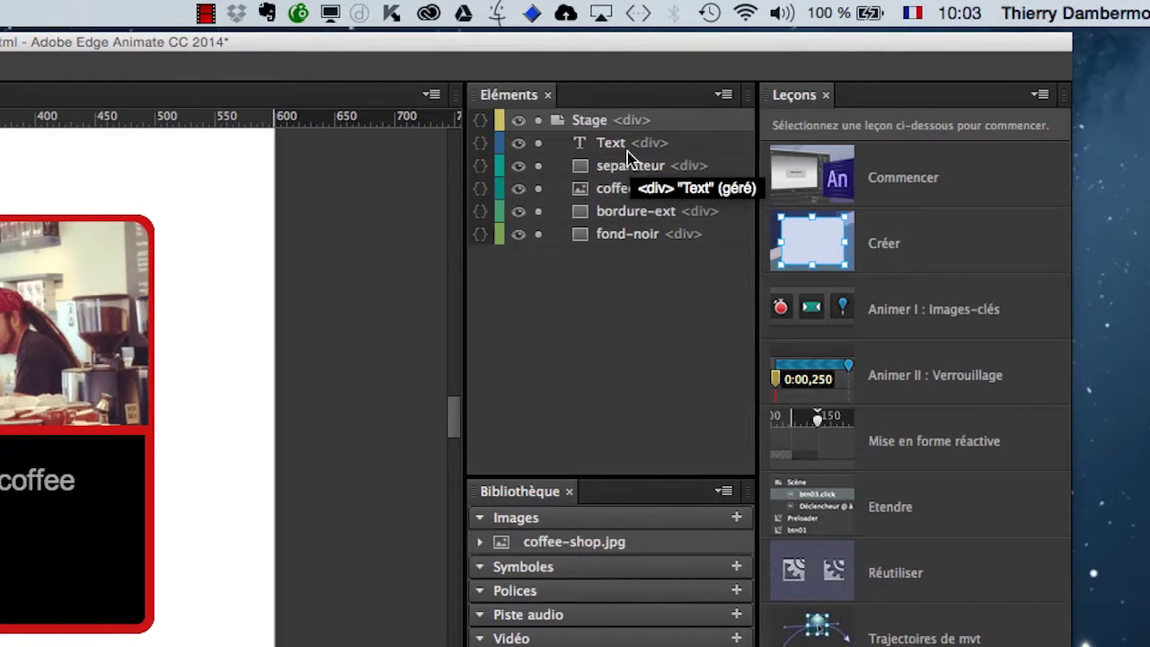
- Move the Text element below coffee-shop in the stacking order and set the playhead to 0:04,750
click(627, 150)
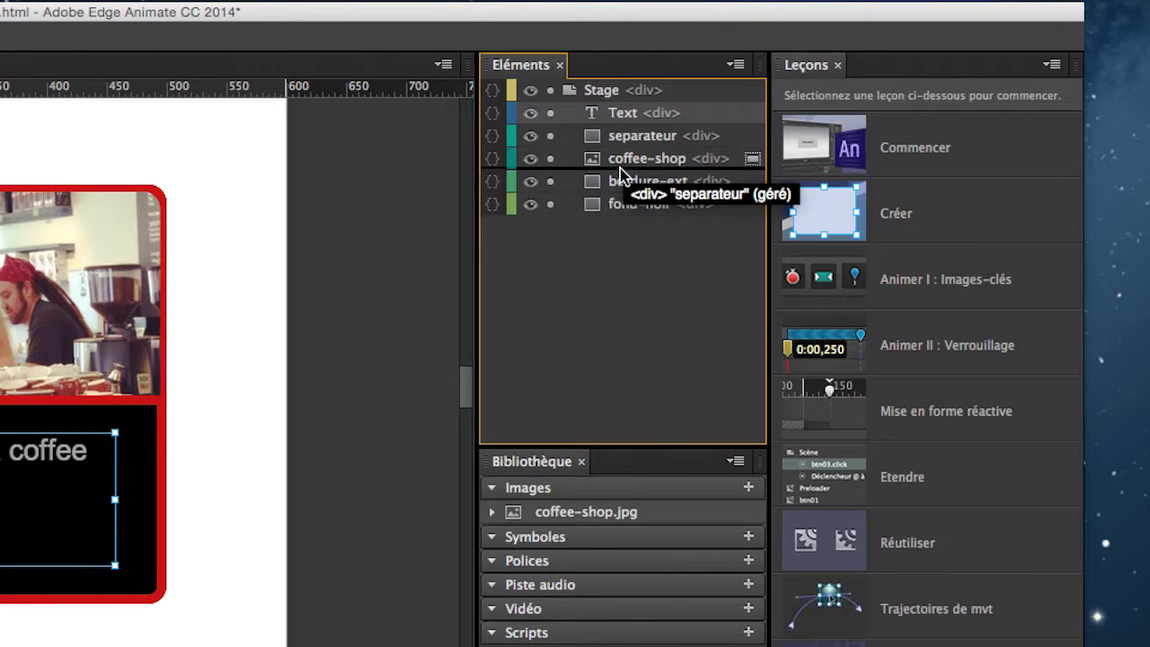
drag(620, 175, 620, 171)
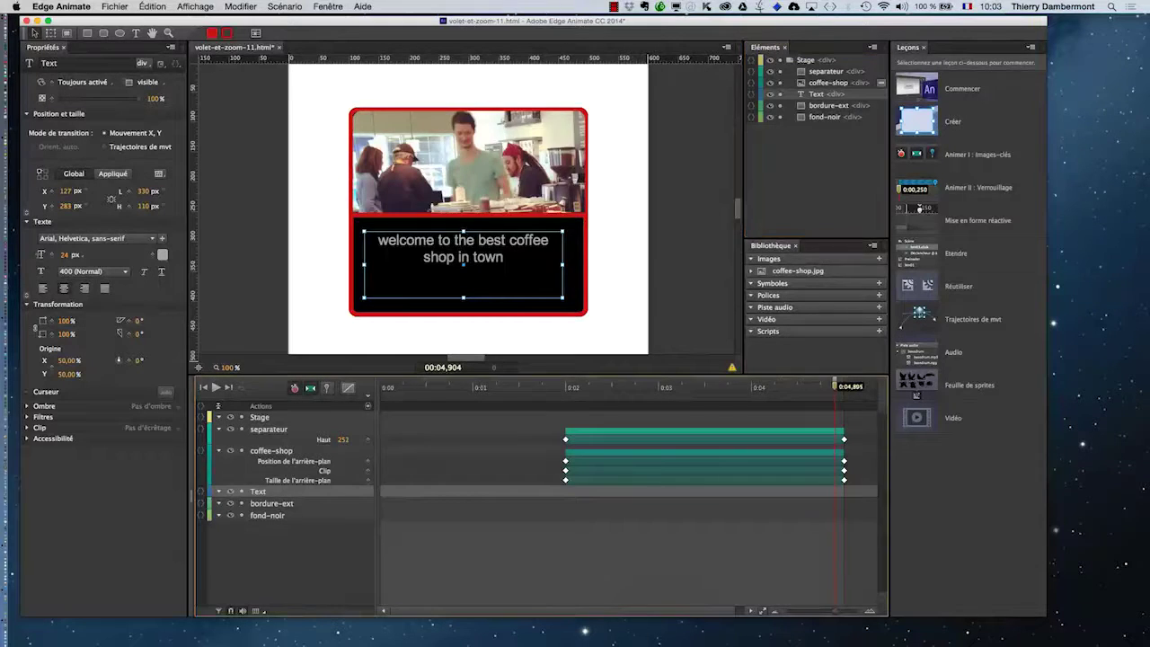
mouse_move(835, 385)
mouse_down()
mouse_move(409, 385)
mouse_move(821, 384)
mouse_up()
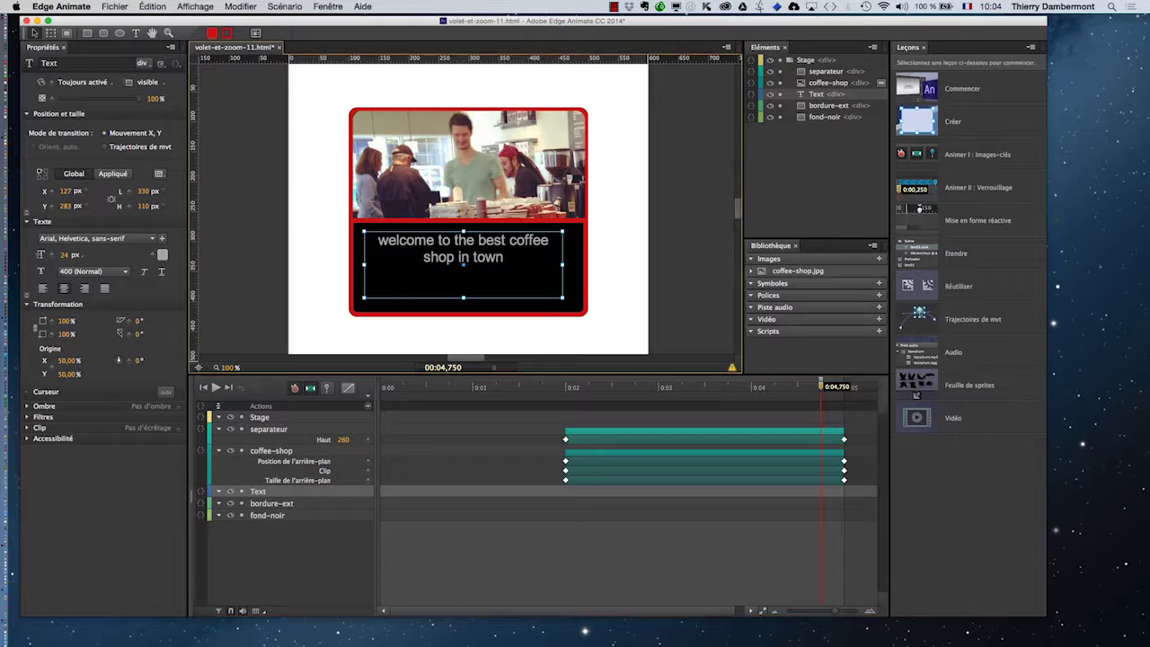
key(Escape)
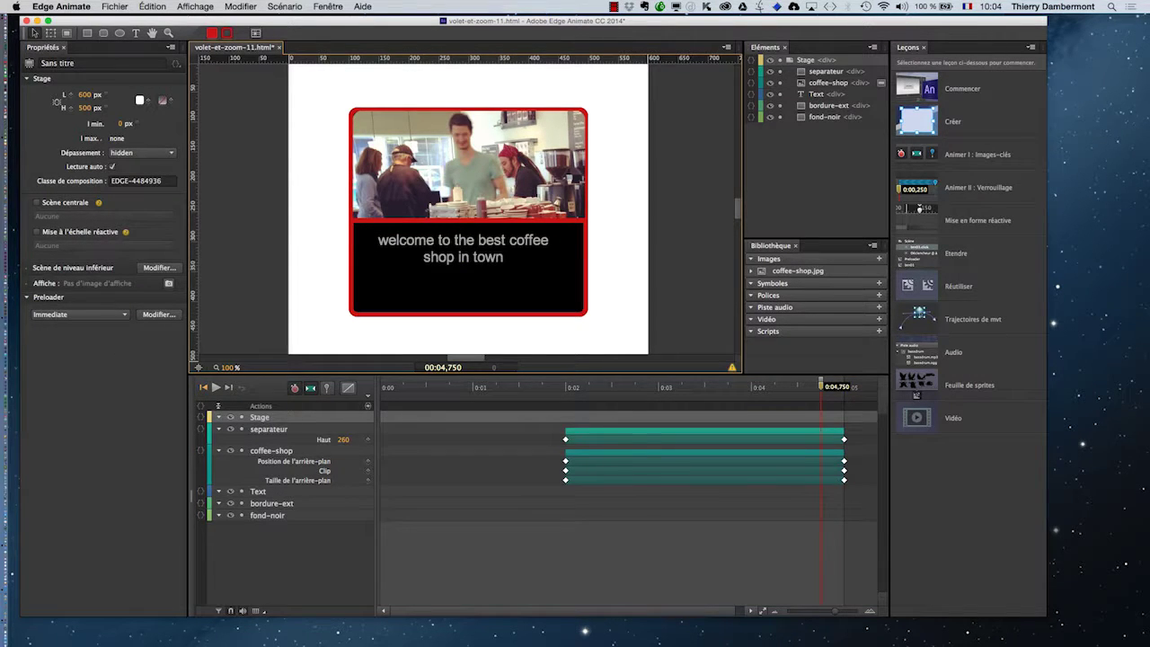
- Preview the composition in Firefox, move the browser window aside and return to Edge Animate
key(super+Return)
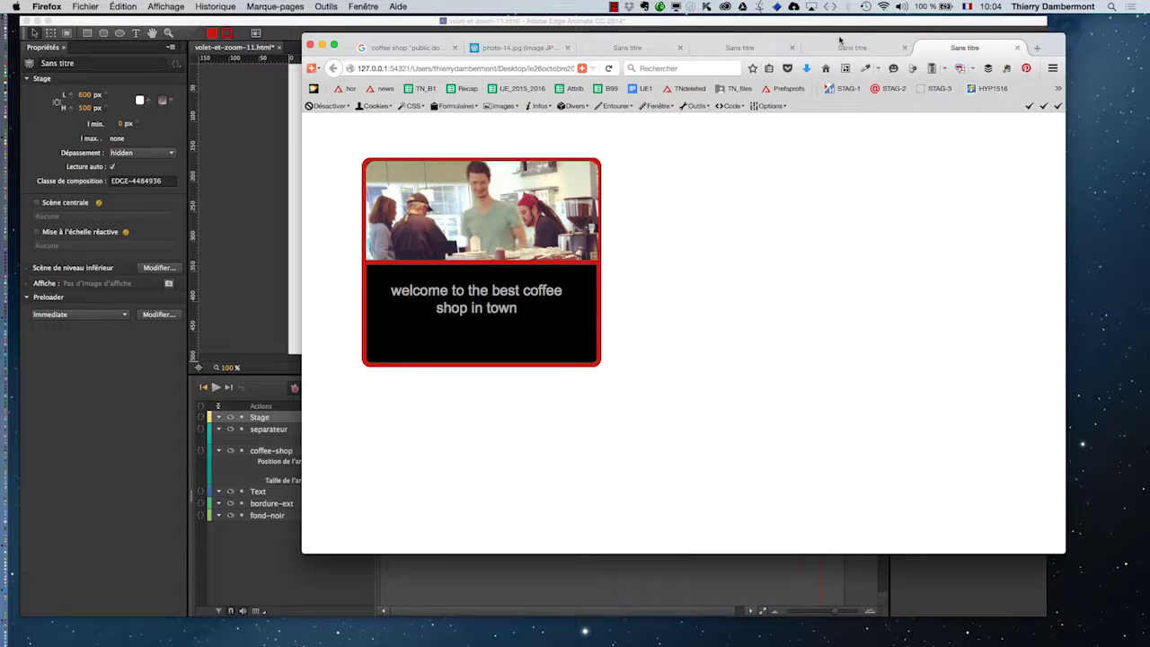
drag(840, 39, 1036, 58)
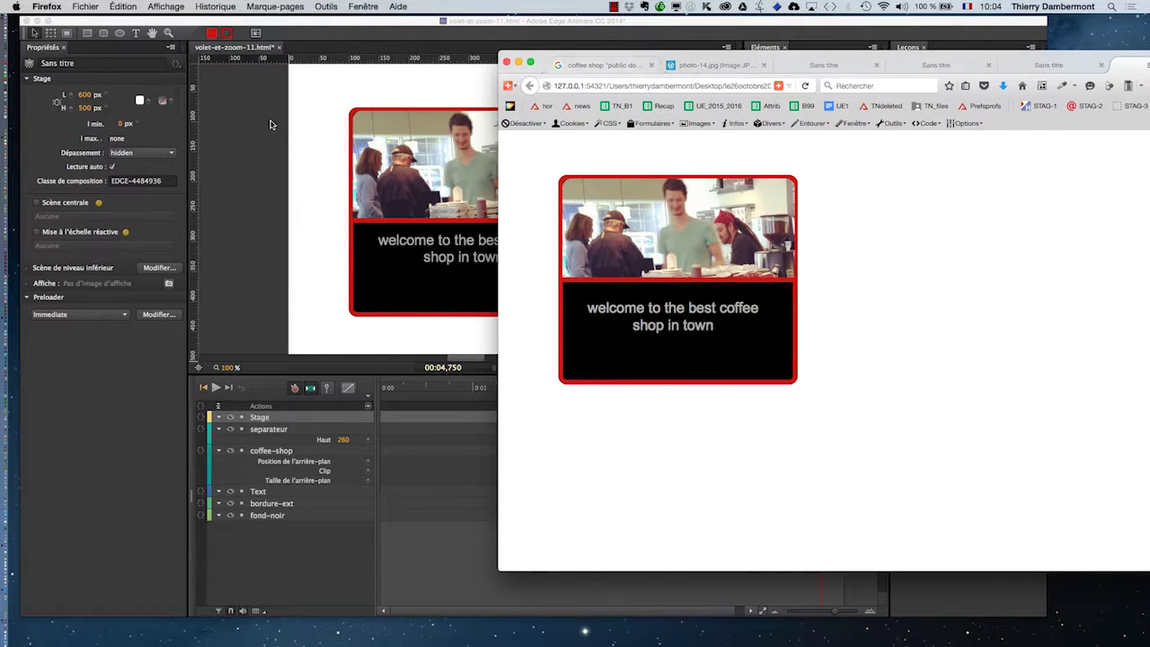
click(270, 124)
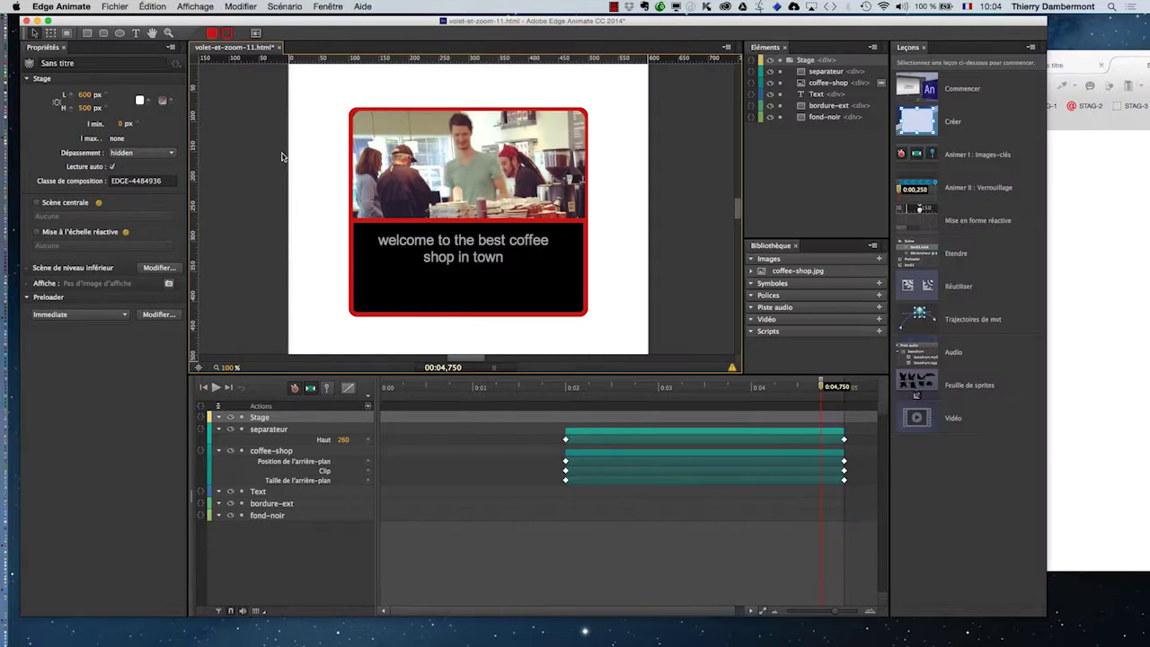
- Add a click event to the Text element without inserting any code
click(439, 240)
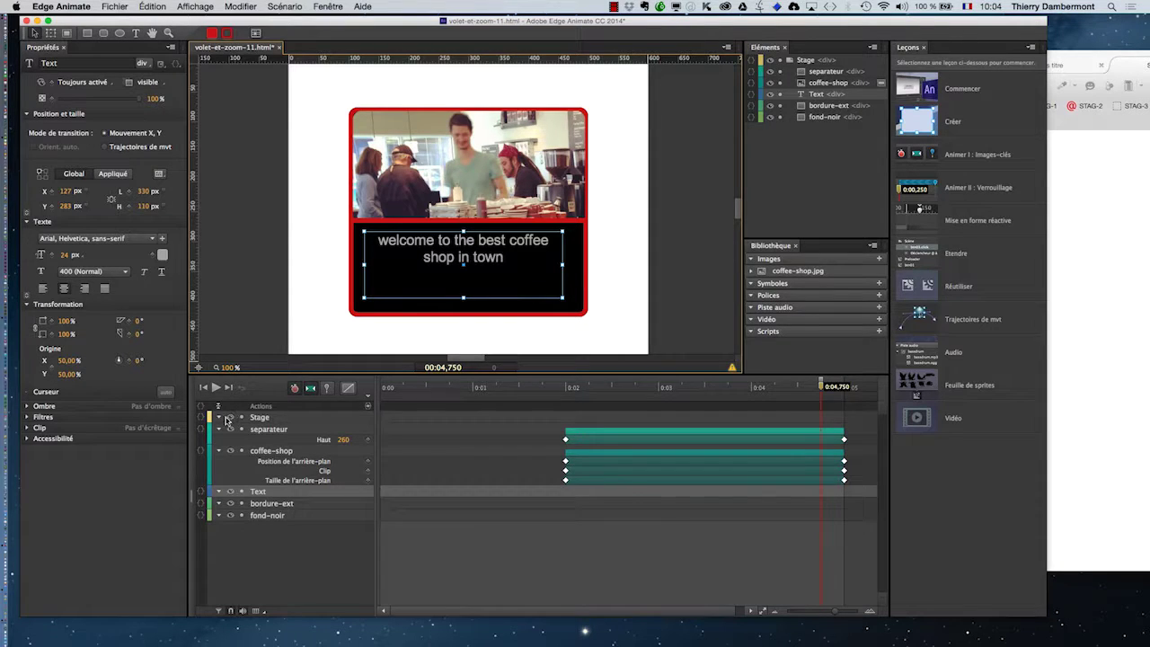
click(201, 495)
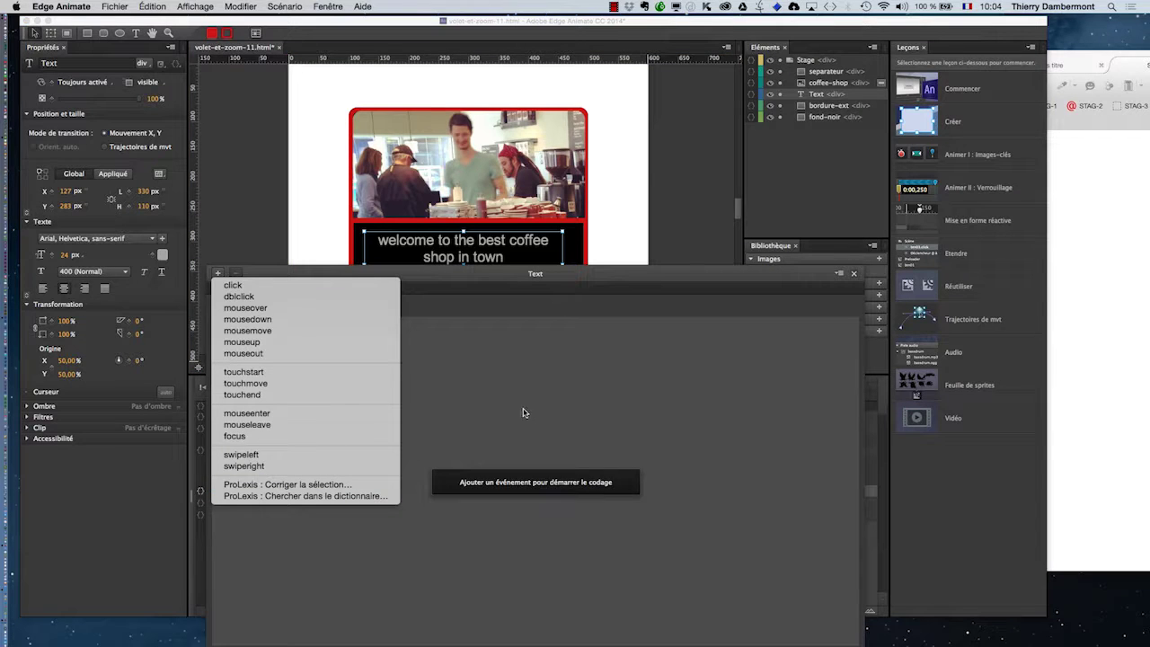
click(260, 288)
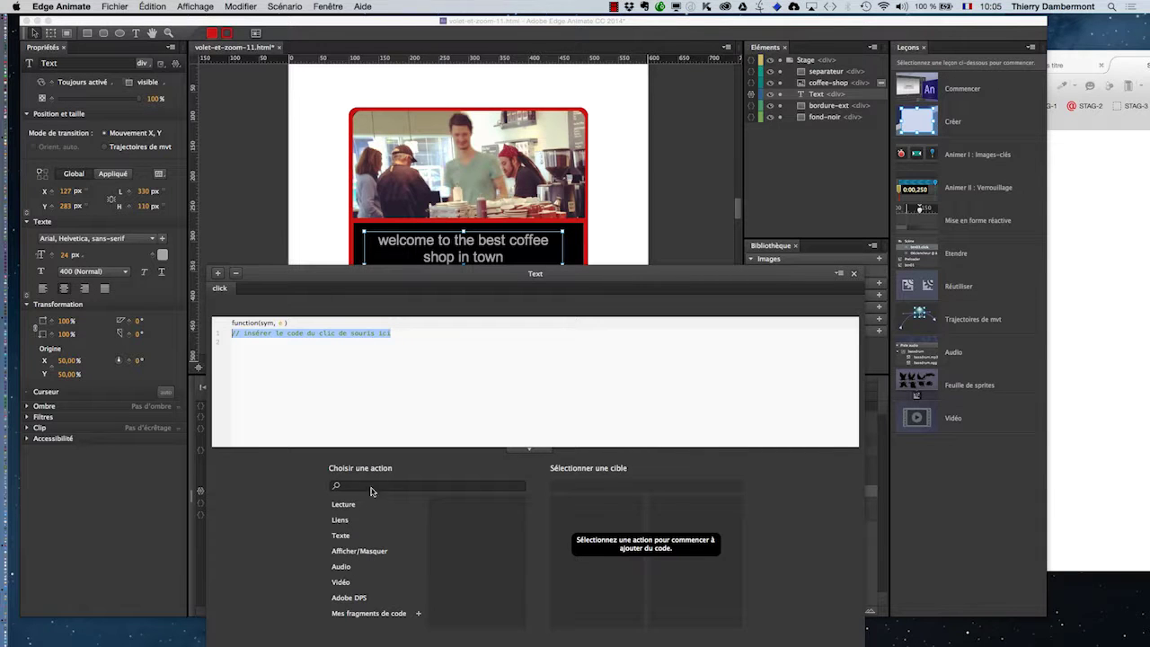
click(853, 273)
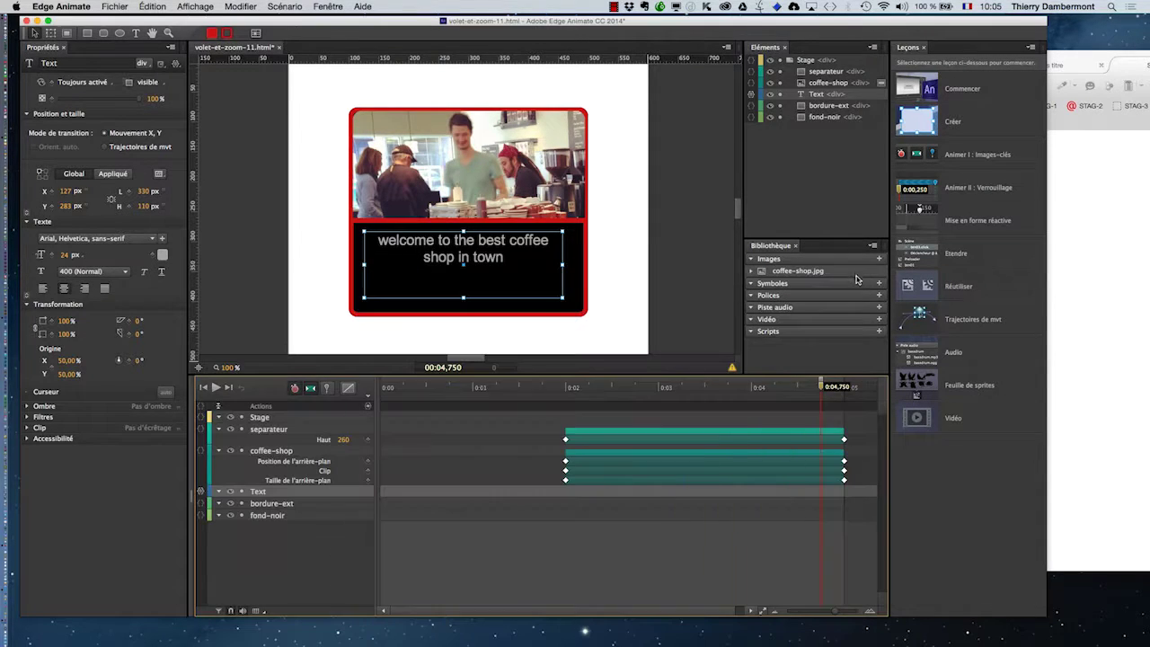
- Remove the click event from the Text element's actions
click(668, 275)
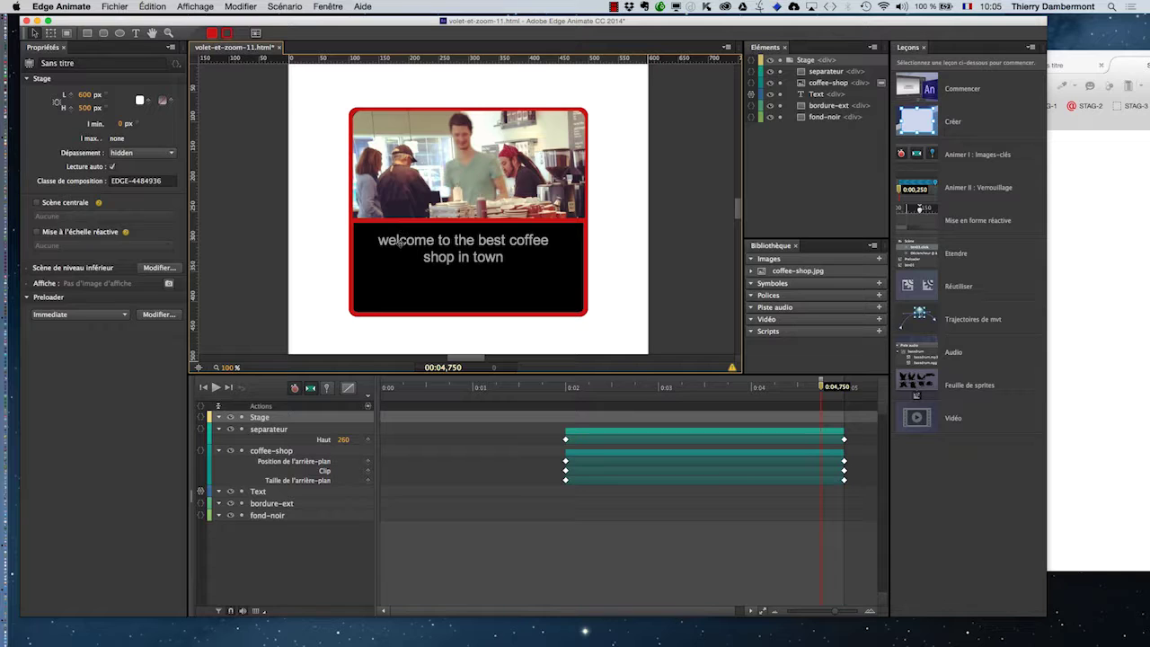
click(401, 241)
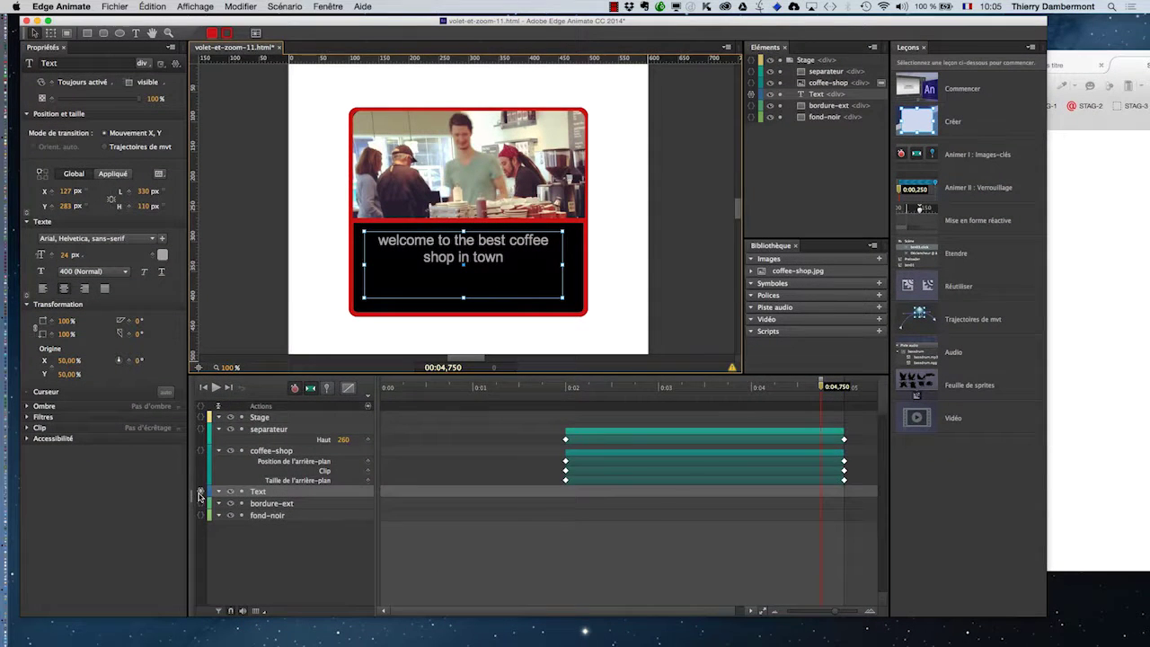
click(200, 495)
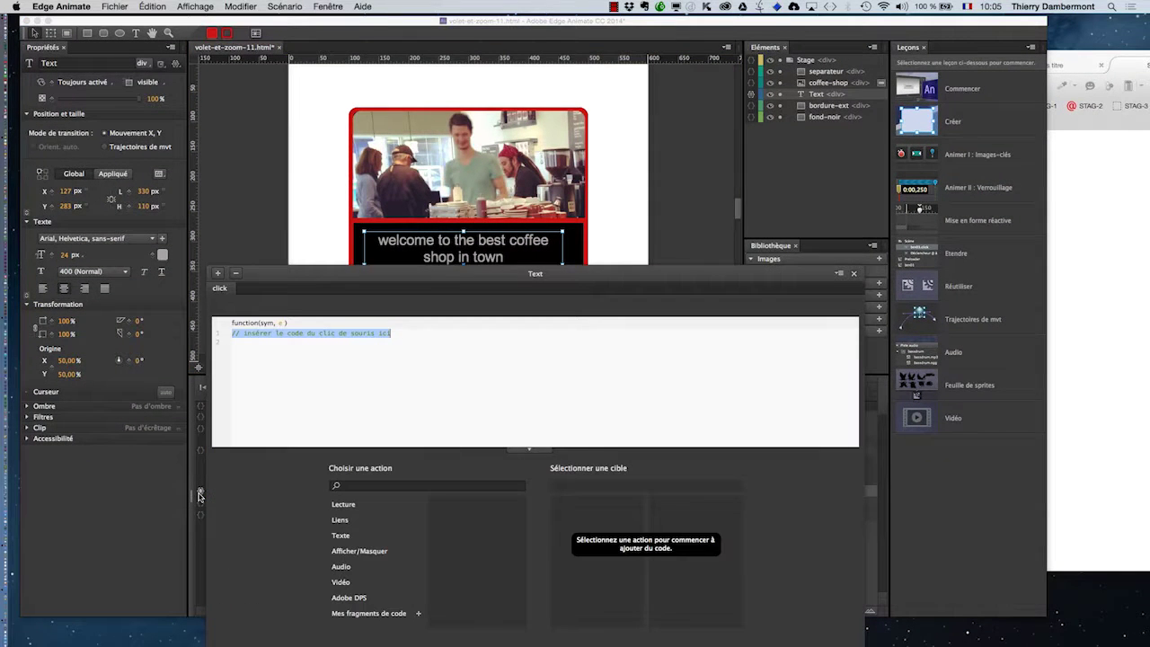
click(236, 273)
drag(267, 274, 456, 119)
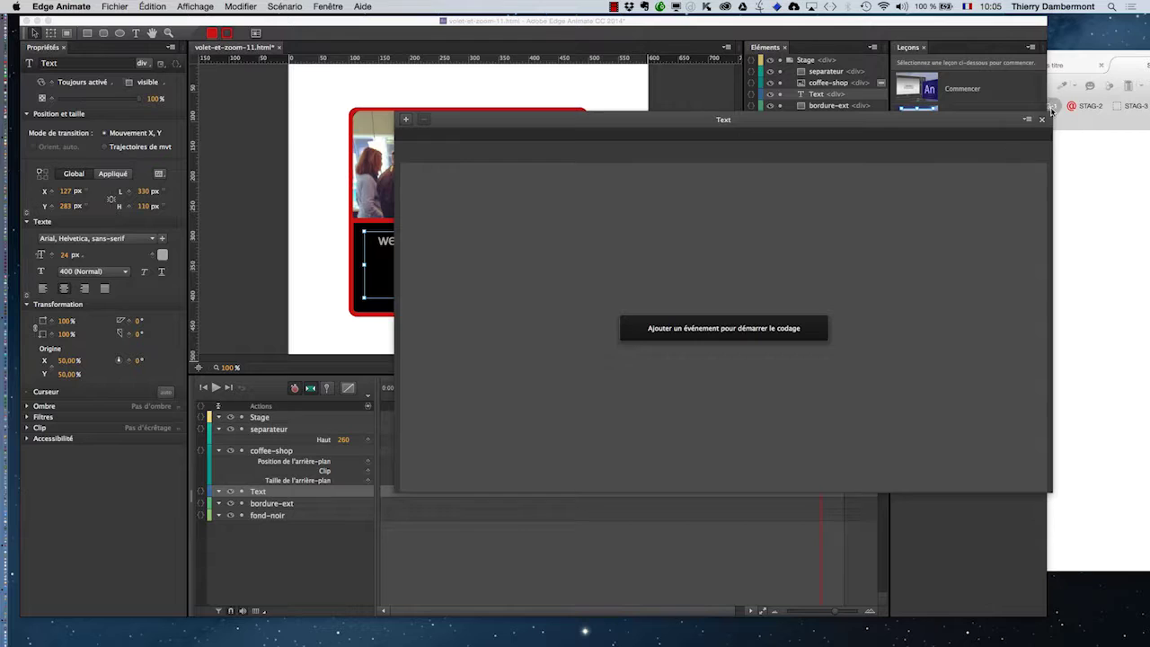
click(1042, 119)
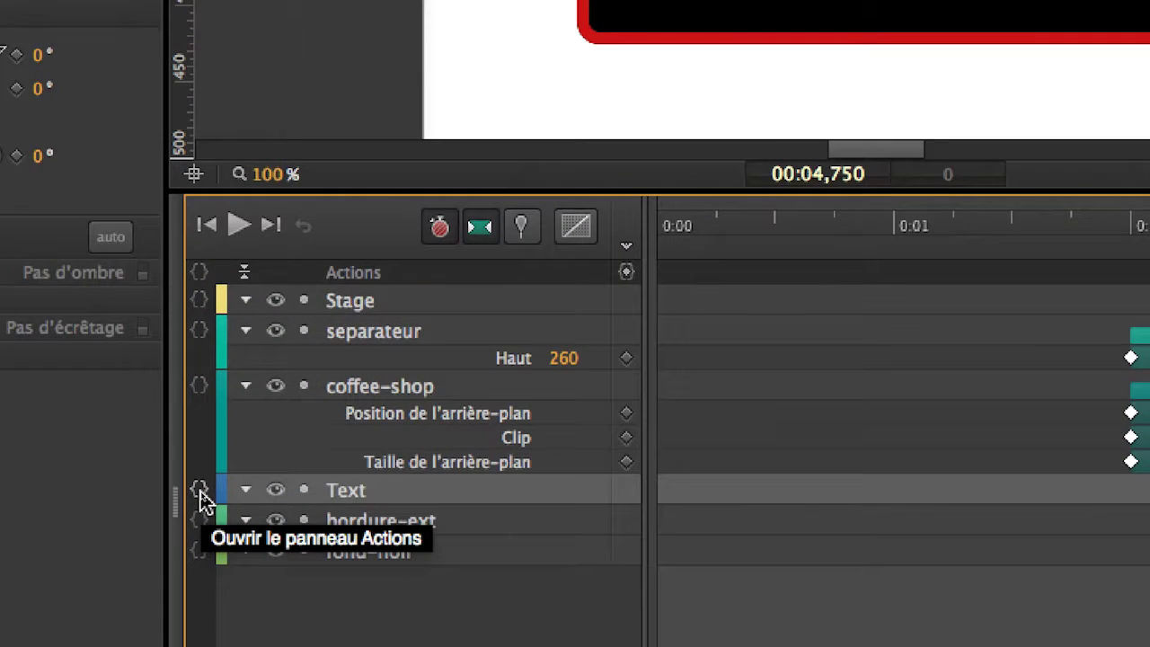
- Add a click event to the Text element's actions and move the code window clear of the stage
click(200, 494)
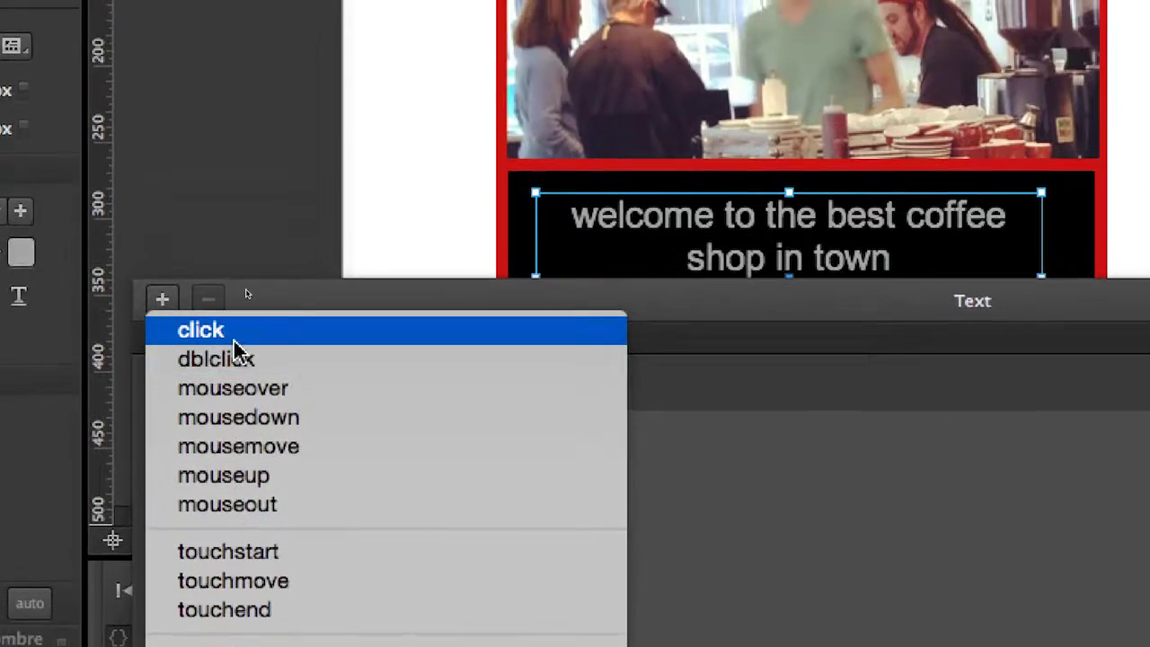
click(238, 341)
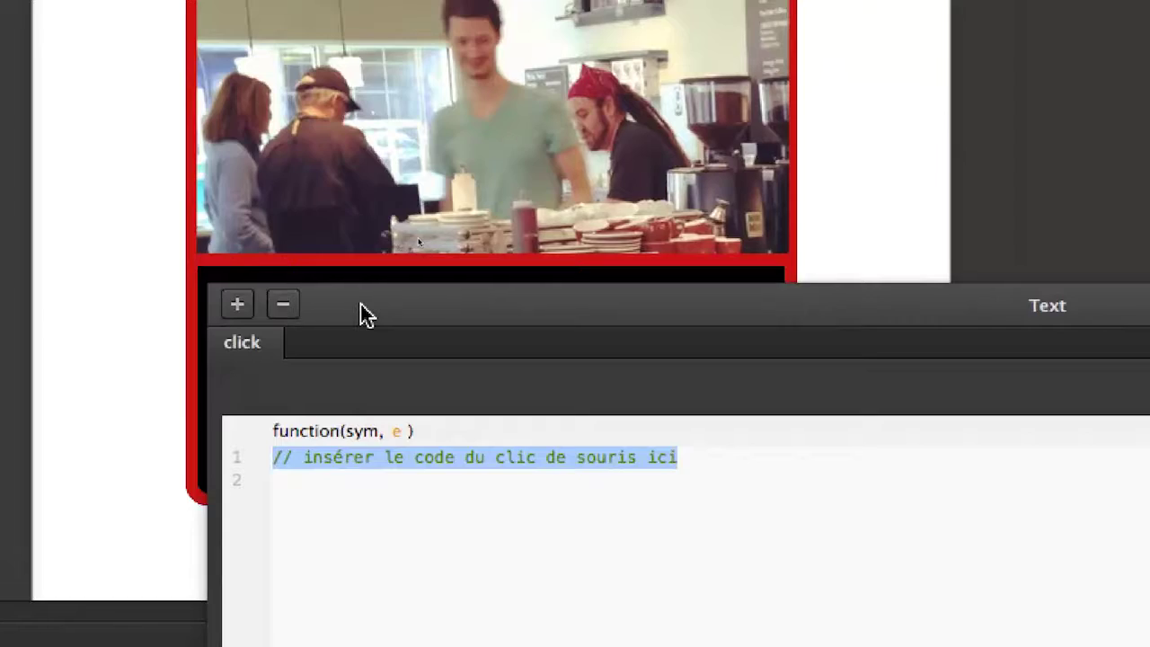
drag(367, 312, 601, 151)
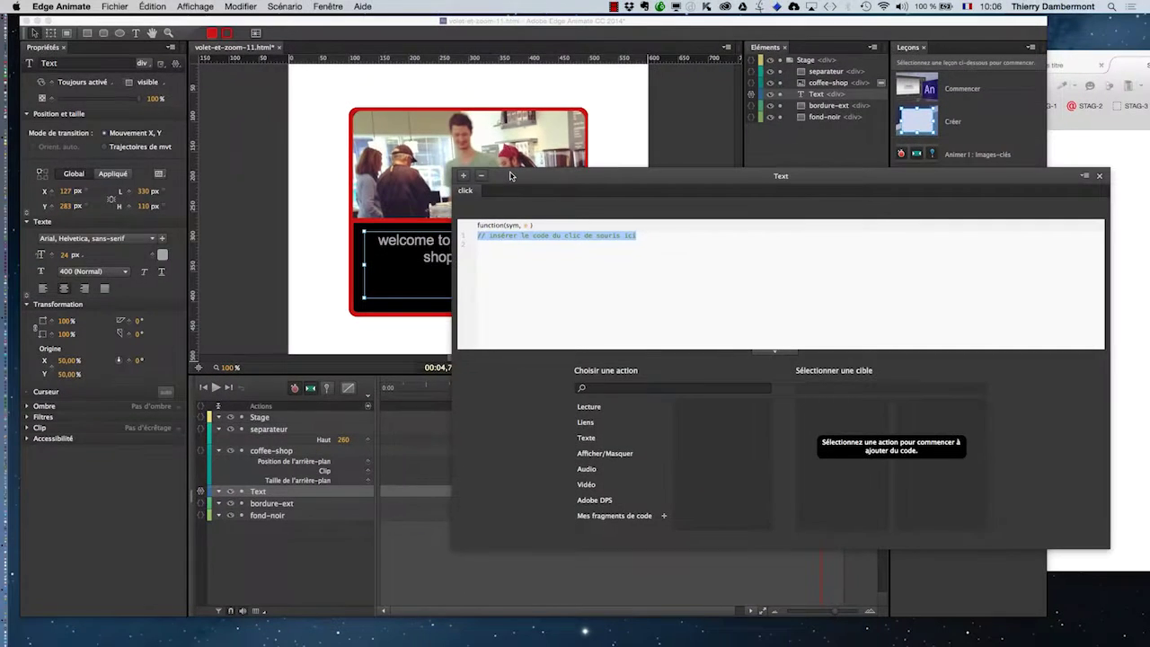
drag(509, 176, 482, 85)
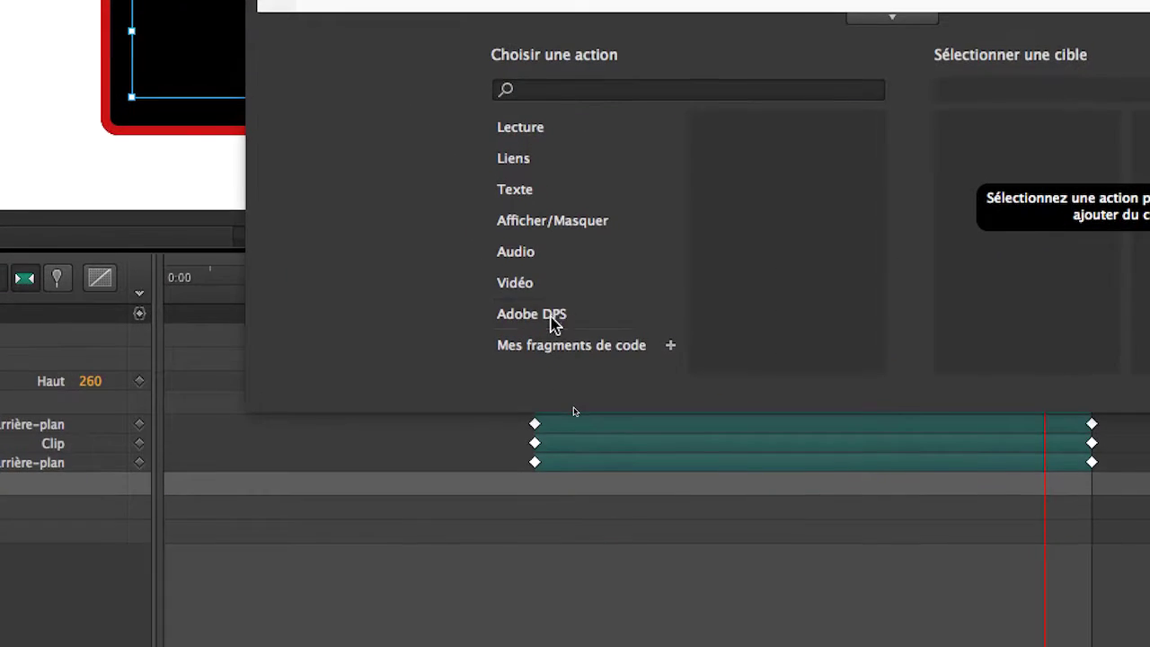
- Insert the Adobe DPS "Accéder à un article" action for article CHAP2, page 0, targeting the Text element on the Stage
click(559, 375)
click(840, 189)
click(651, 255)
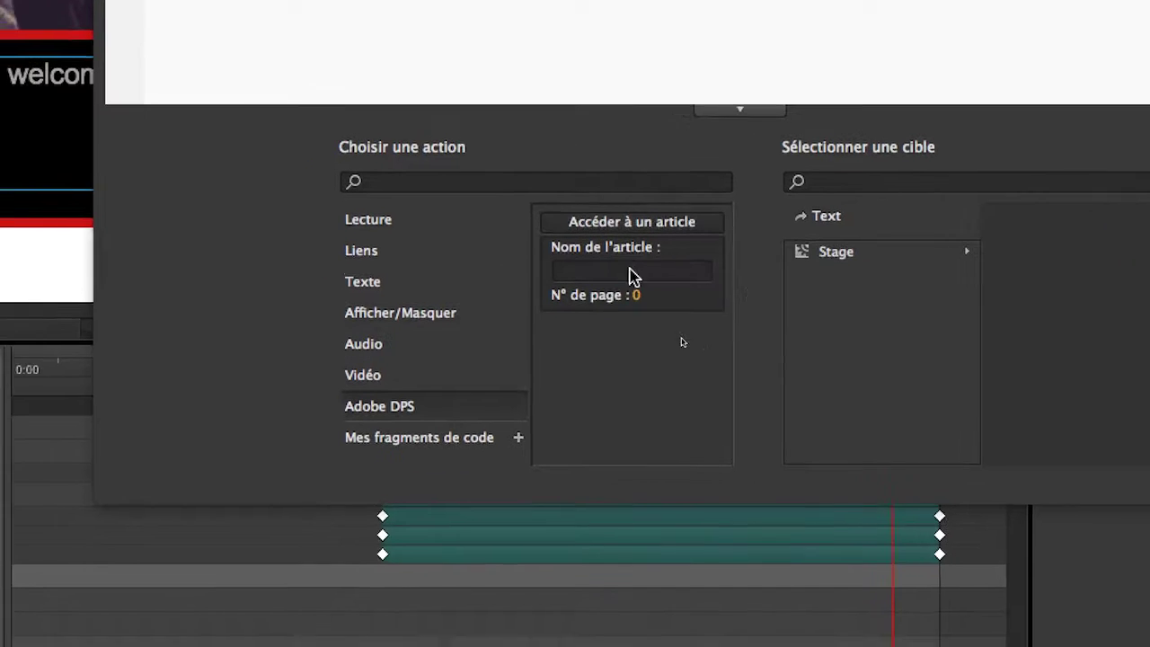
text(CHAP2)
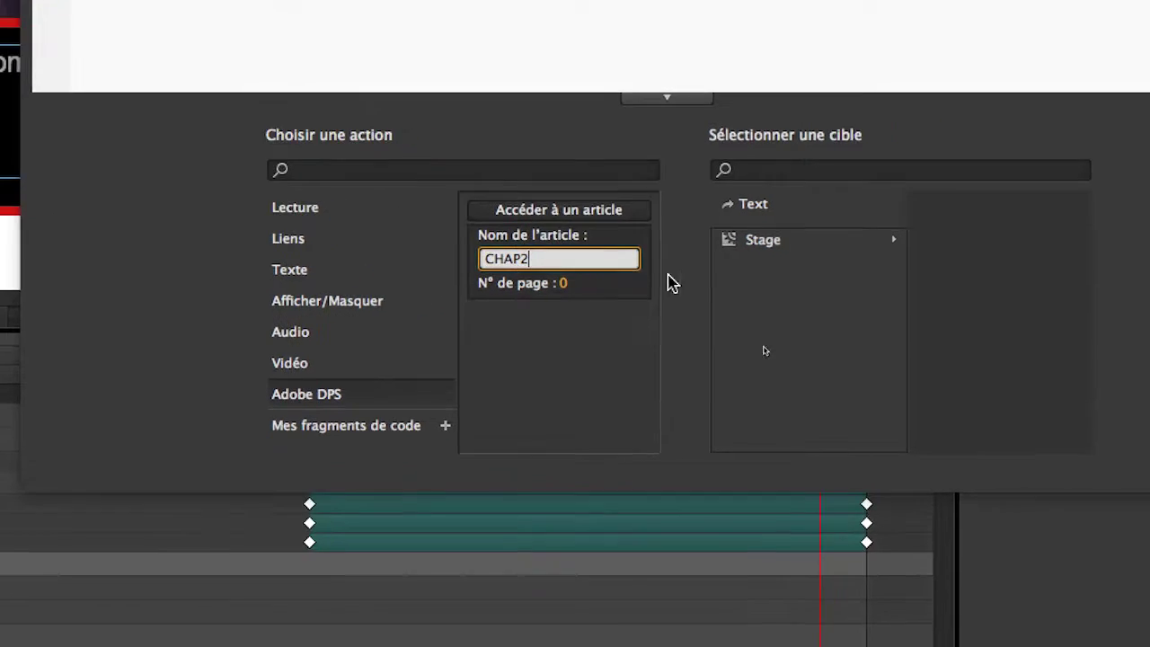
click(862, 254)
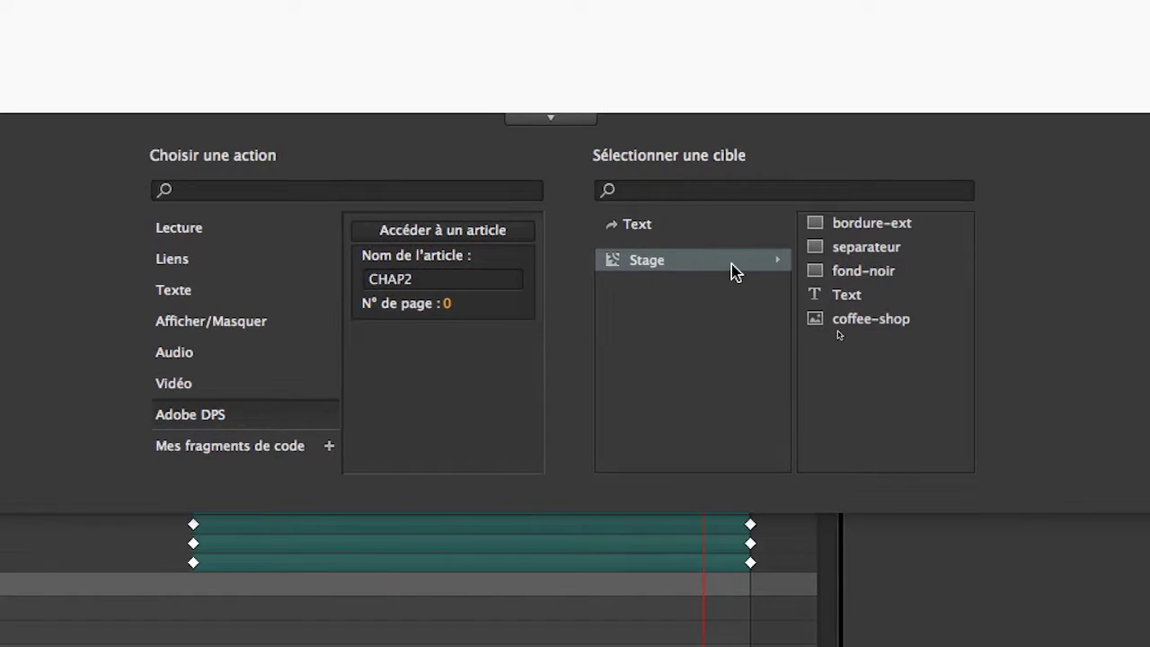
click(771, 276)
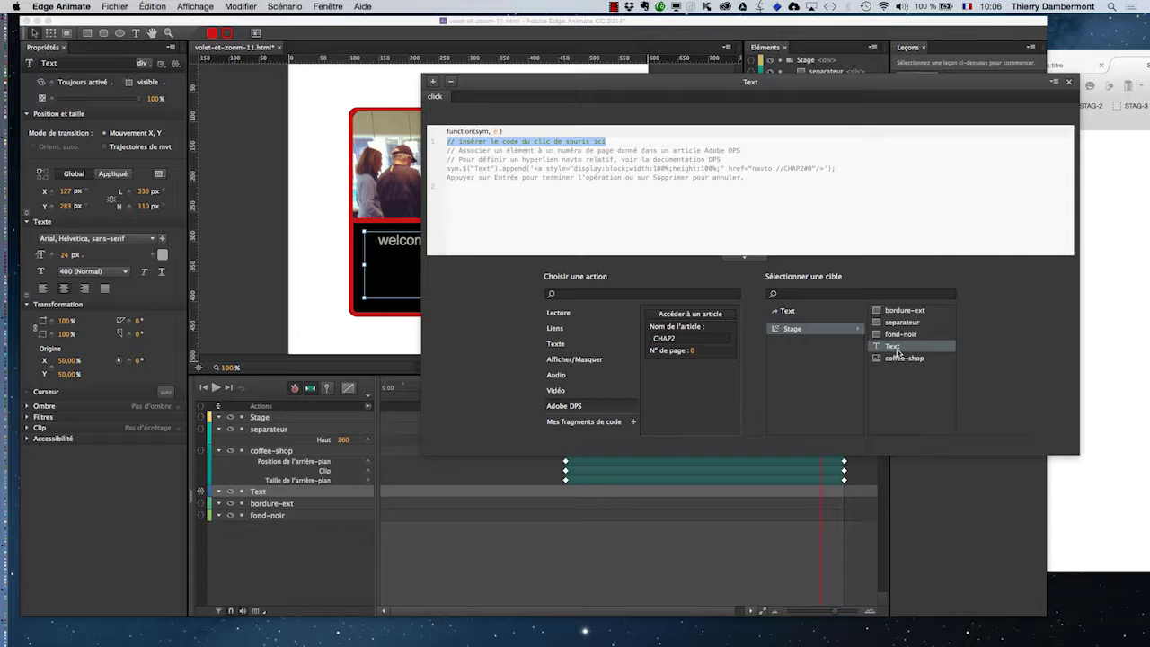
click(895, 348)
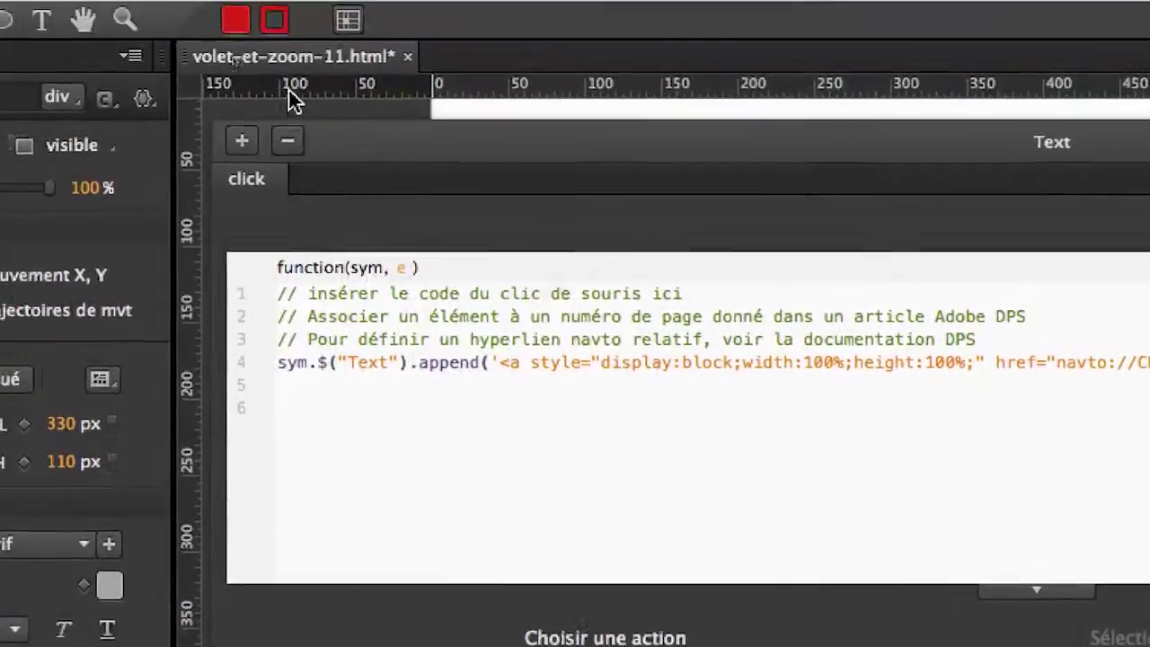
- Examine the target element, article name and link tag in the Text element's click code, and close the code window
drag(395, 137, 892, 200)
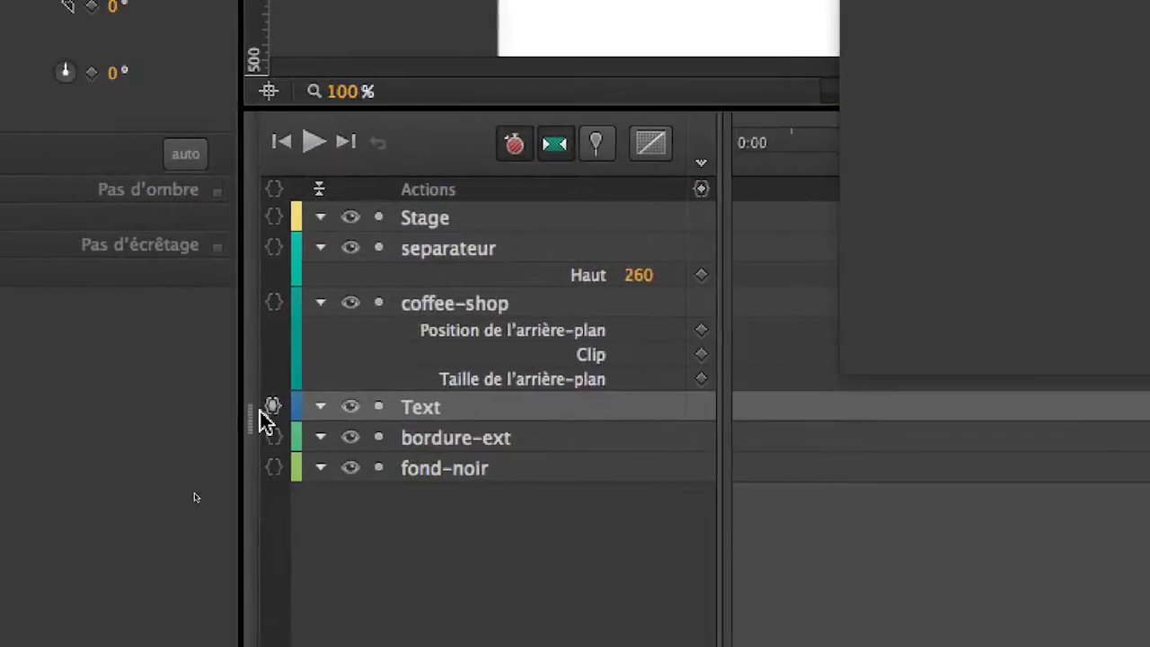
click(270, 410)
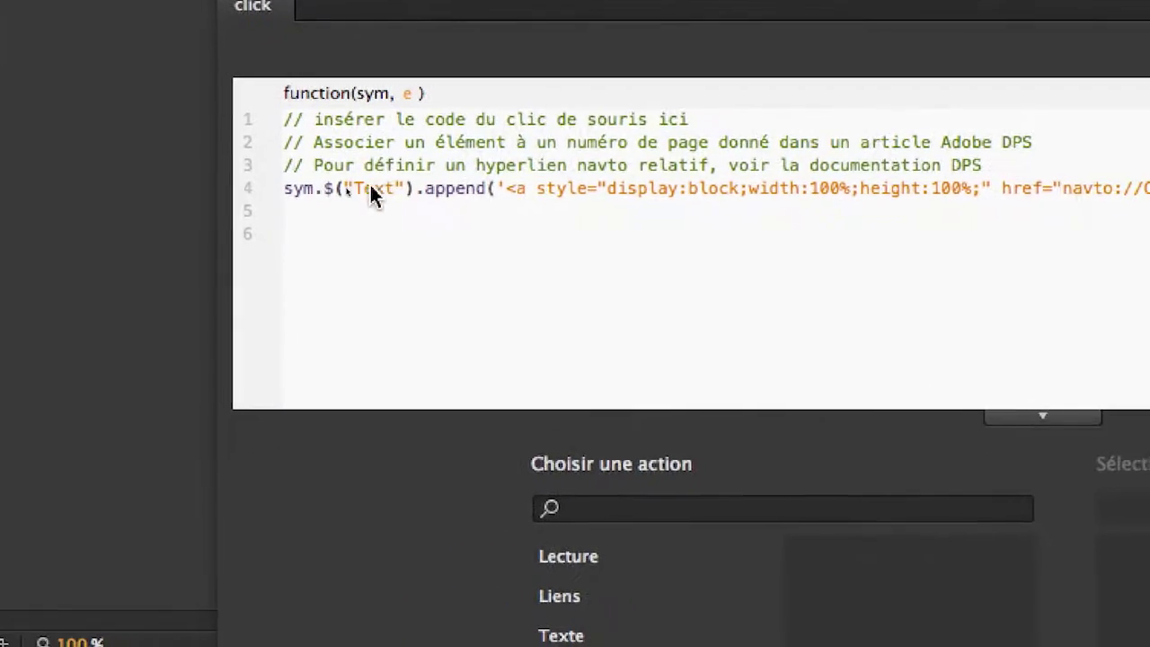
drag(394, 189, 354, 191)
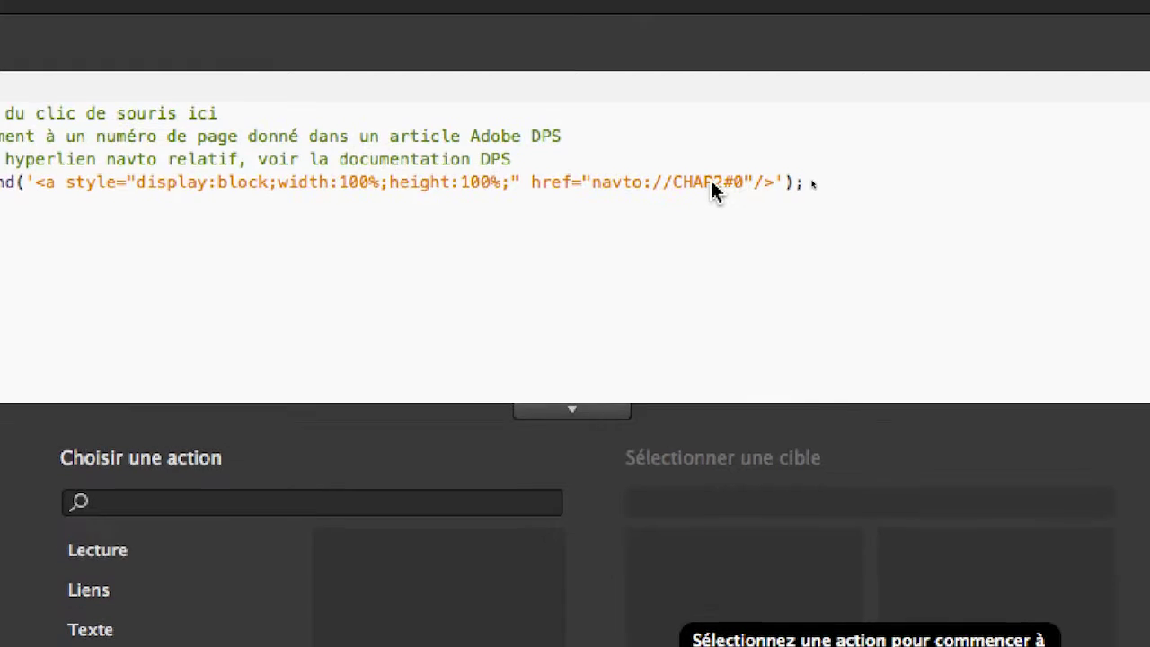
drag(721, 180, 692, 180)
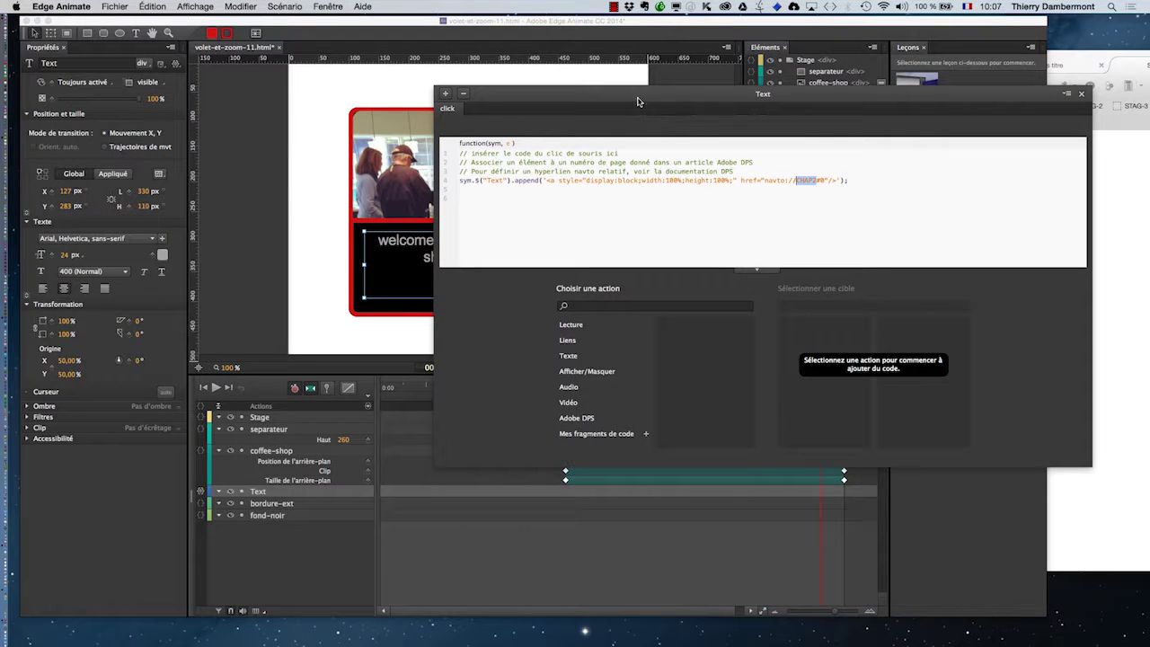
drag(638, 102, 636, 83)
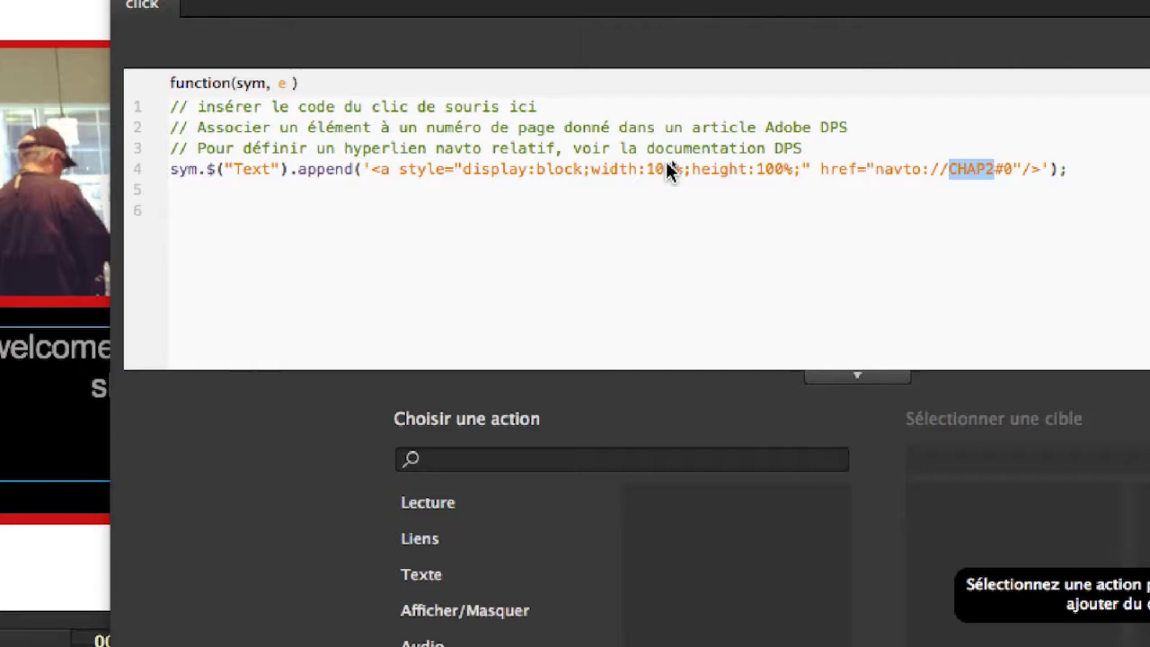
drag(373, 169, 398, 169)
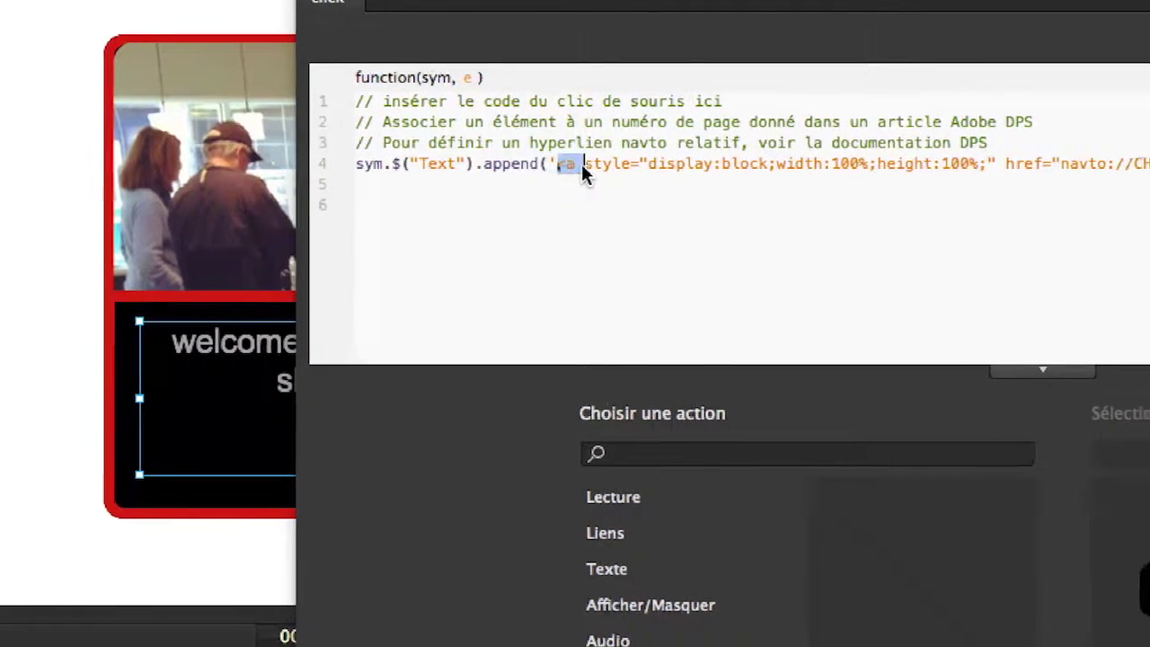
drag(581, 163, 1139, 171)
drag(761, 171, 842, 175)
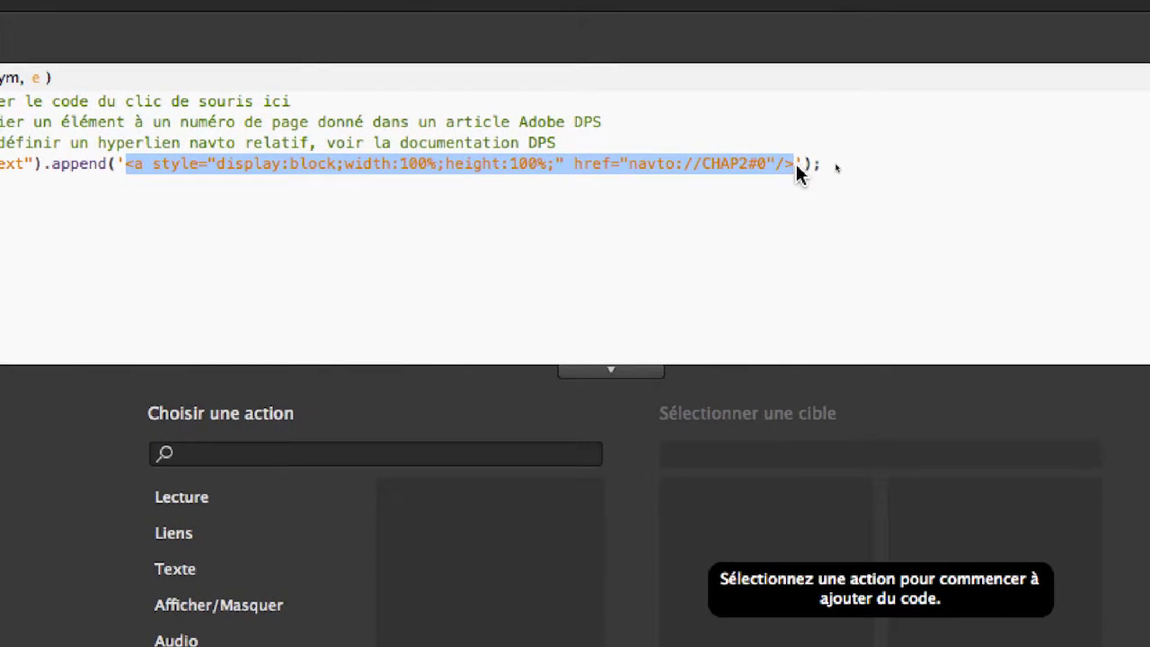
click(222, 166)
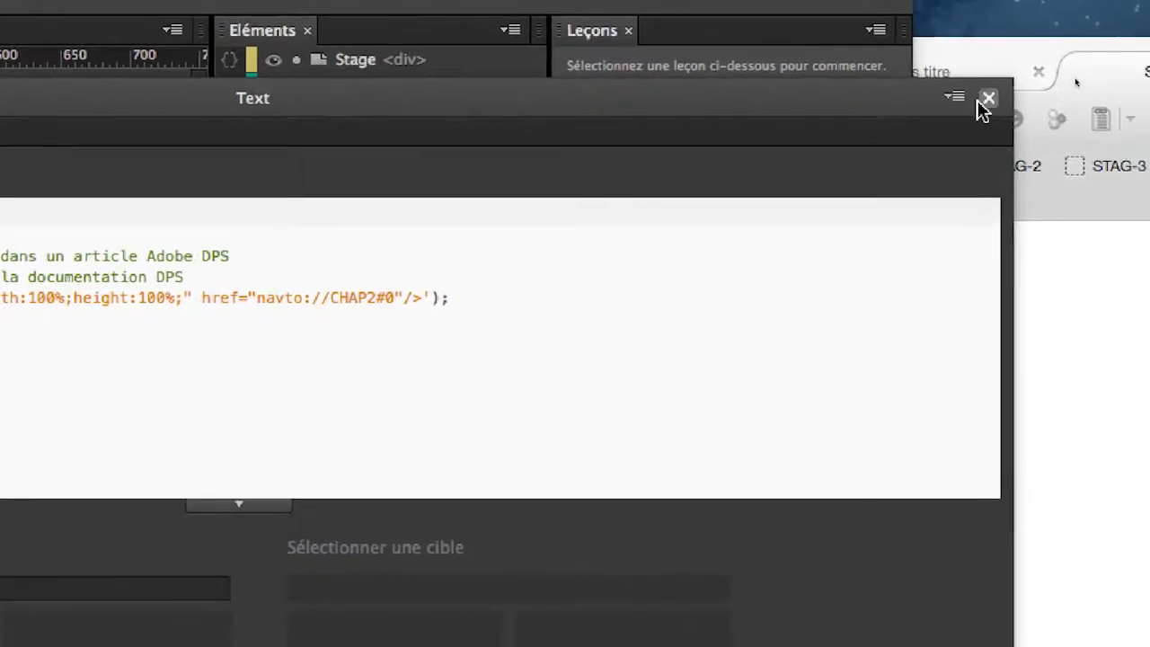
click(979, 101)
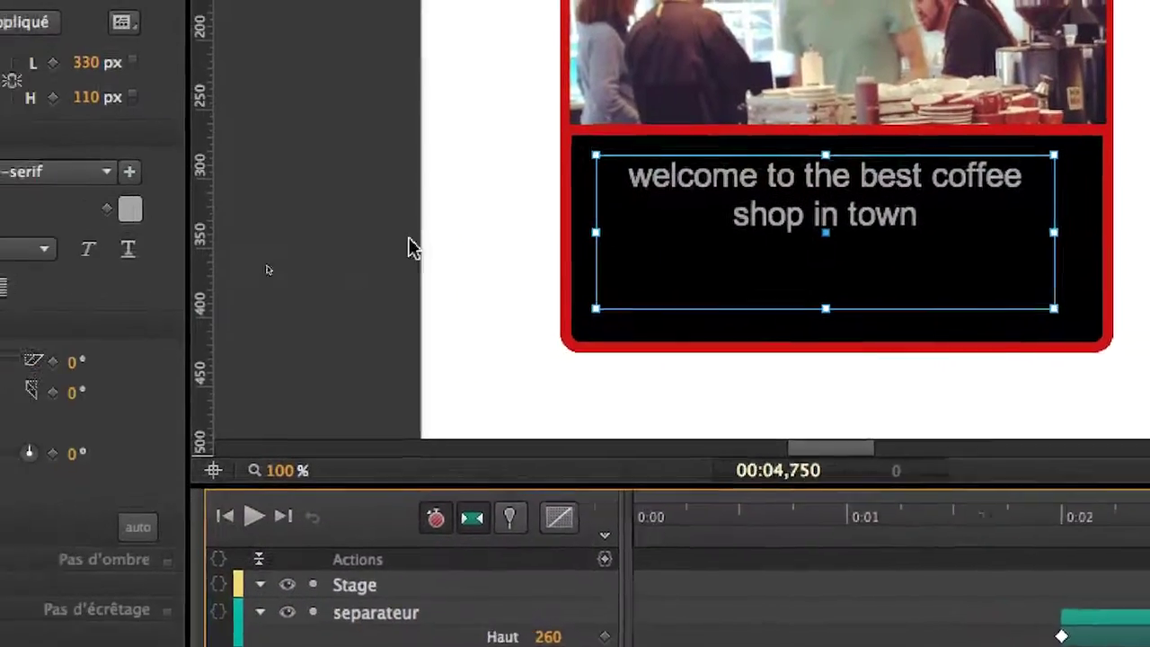
- Deselect the Text element and save the composition
click(174, 286)
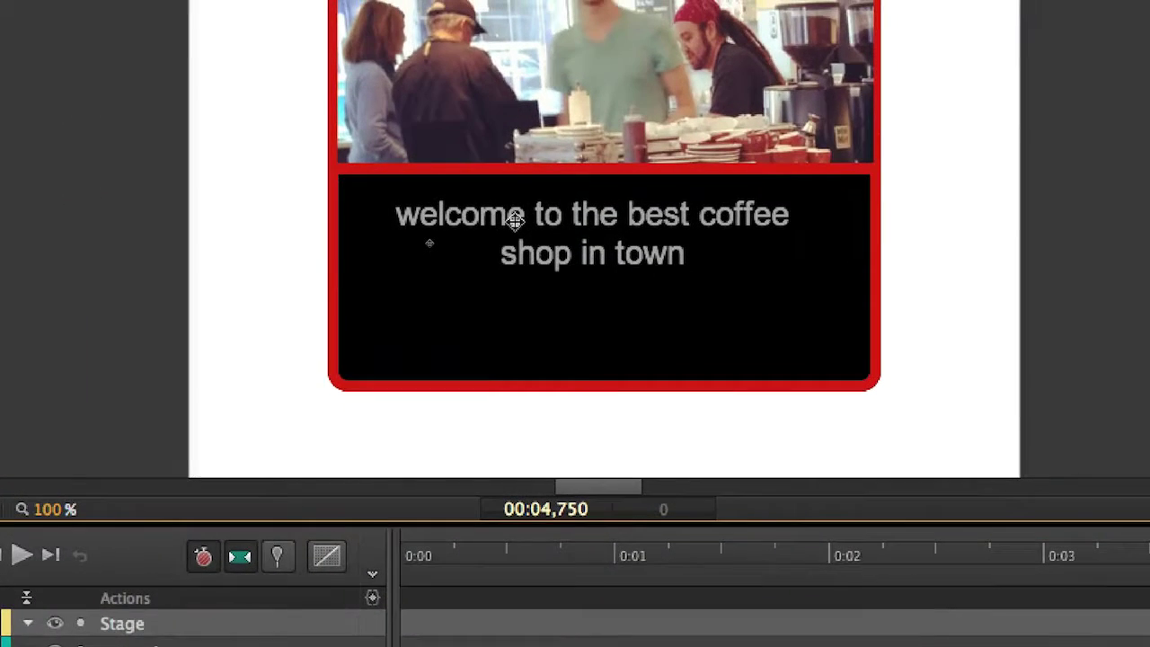
click(790, 185)
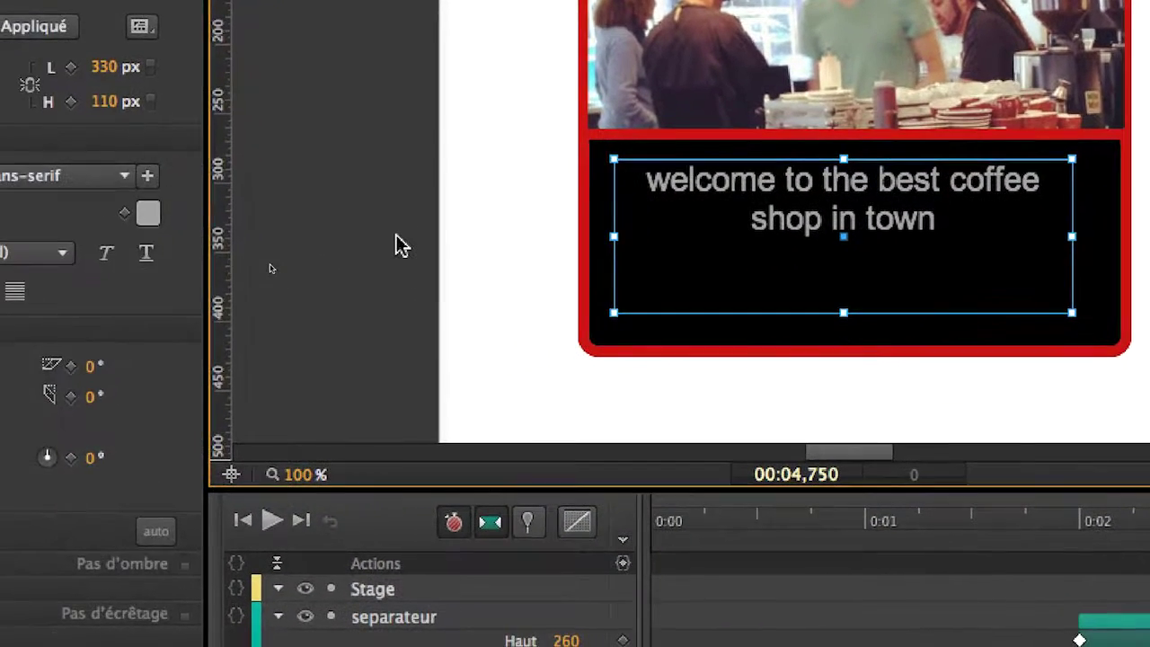
click(151, 279)
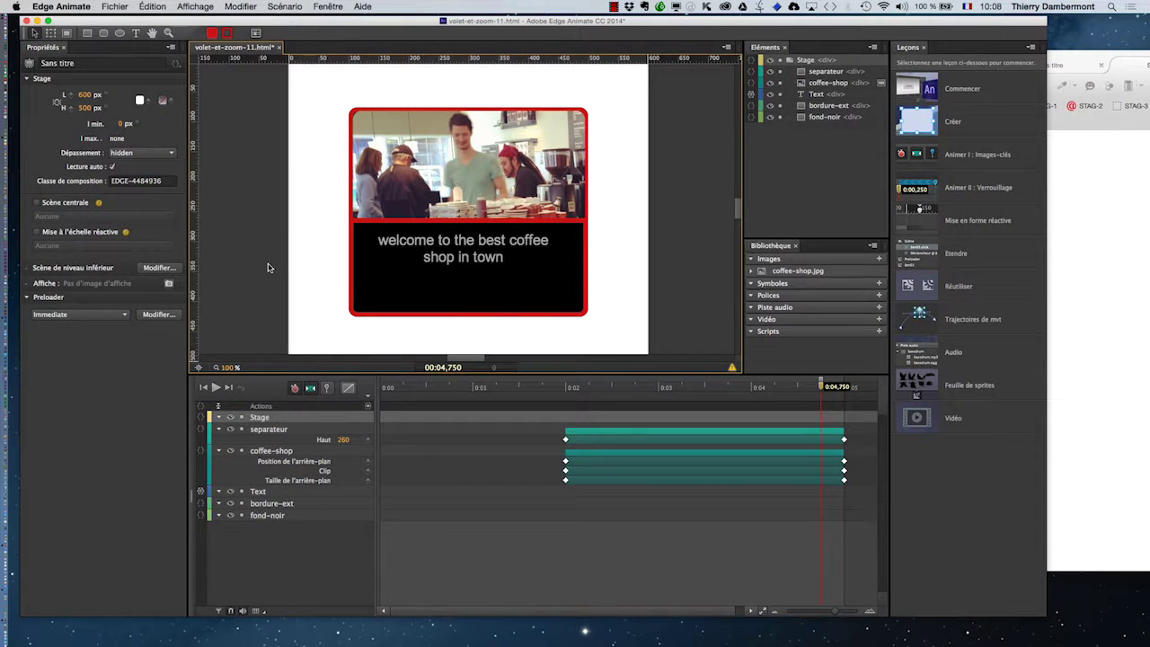
click(115, 6)
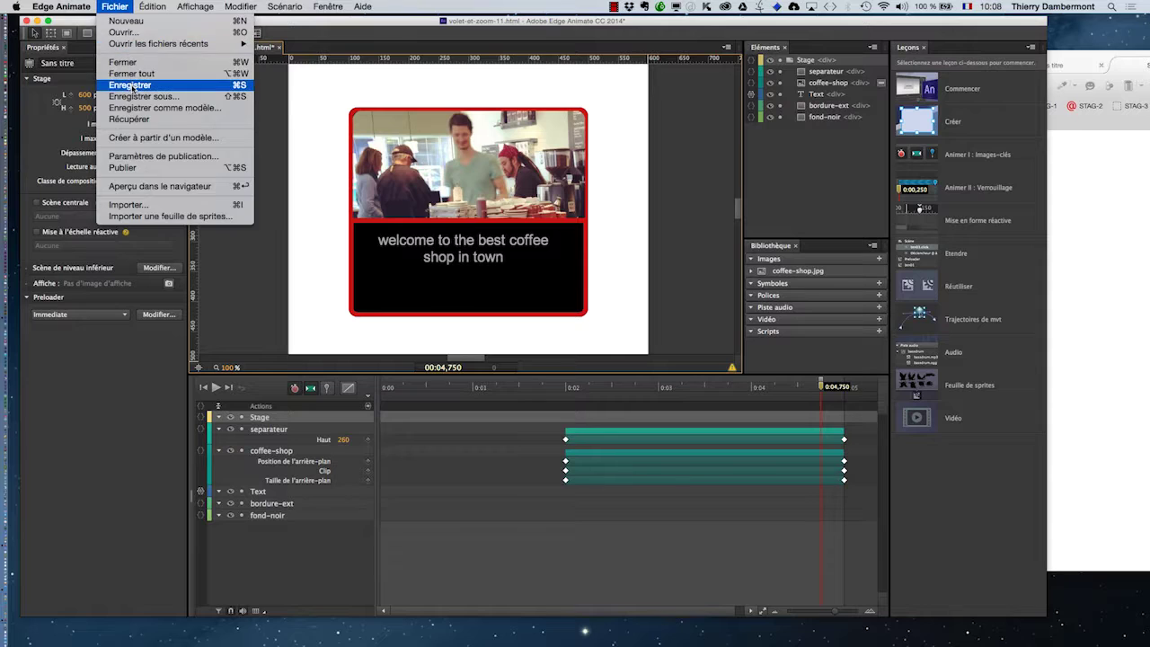
click(126, 90)
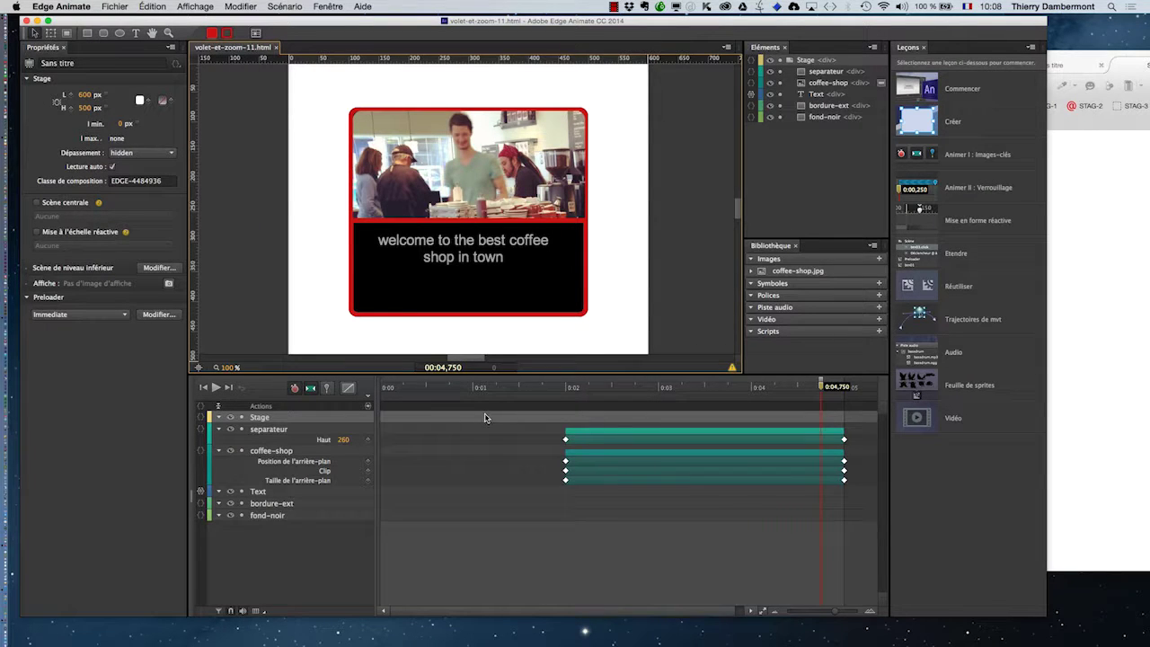